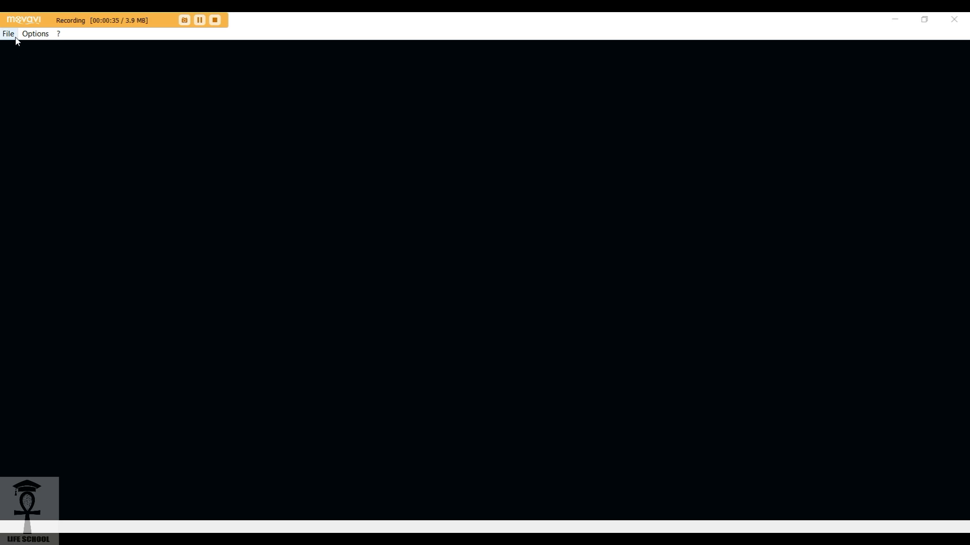
Start opening an airfoil file and browse to the airfoils folder inside BE PROJECT on the F: drive
{"action": "left_click", "coordinate": [14, 38]}
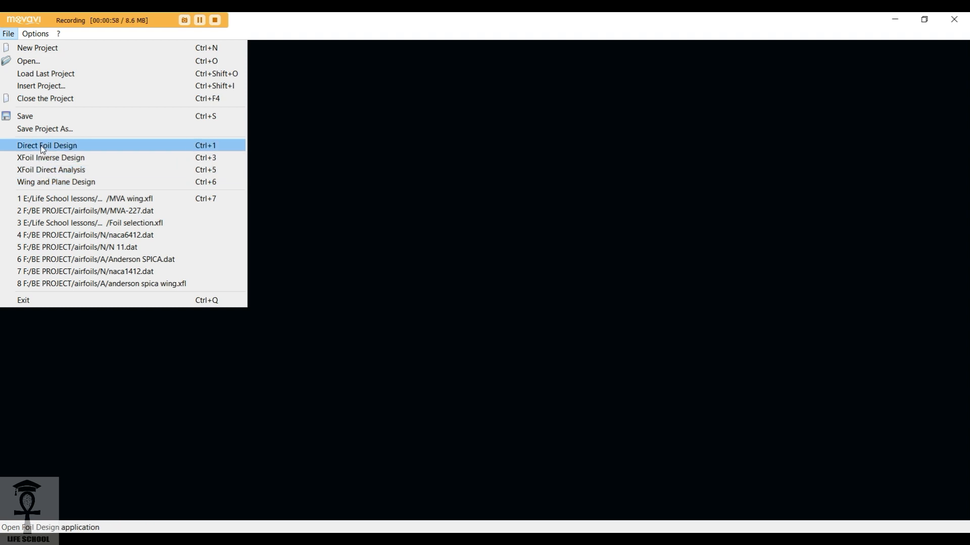
{"action": "left_click", "coordinate": [44, 63]}
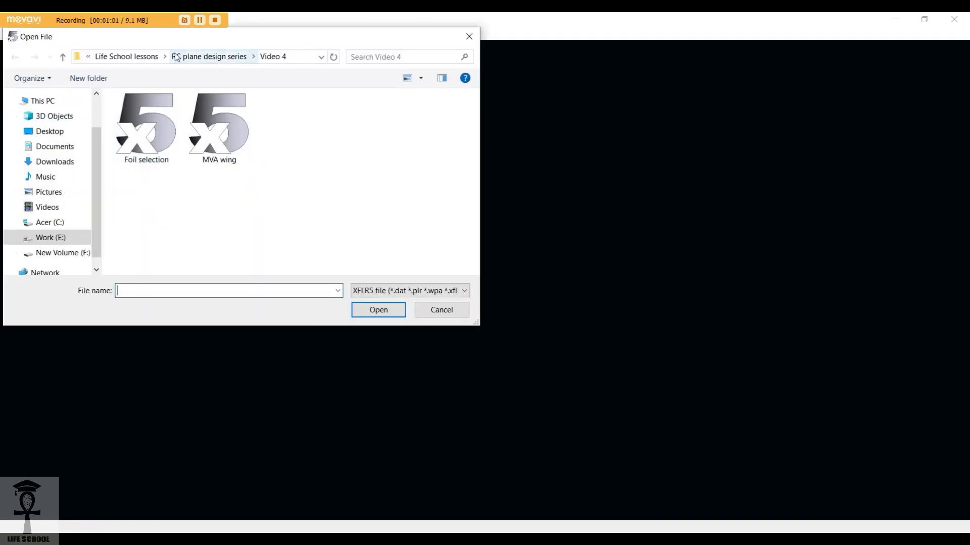
{"action": "left_click", "coordinate": [139, 56]}
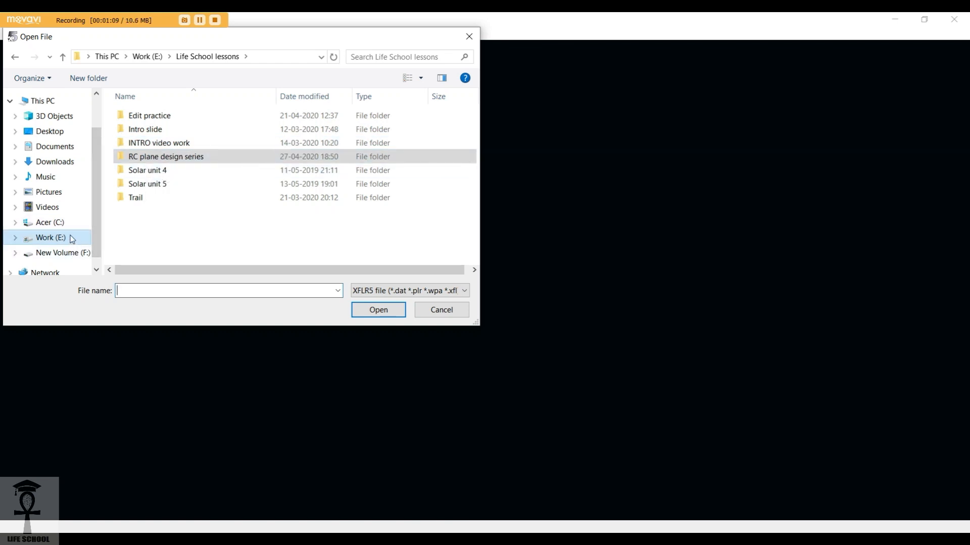
{"action": "left_click", "coordinate": [73, 253]}
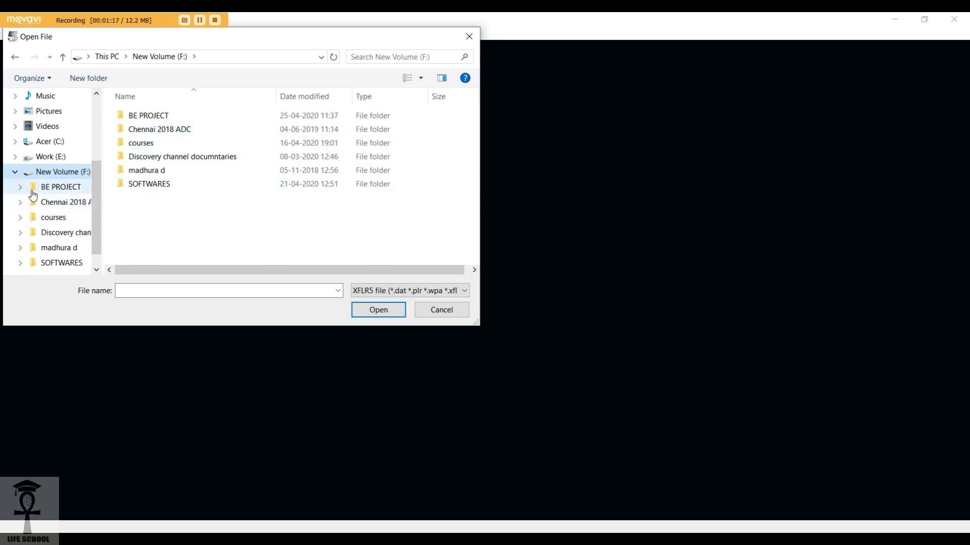
{"action": "left_click", "coordinate": [57, 189]}
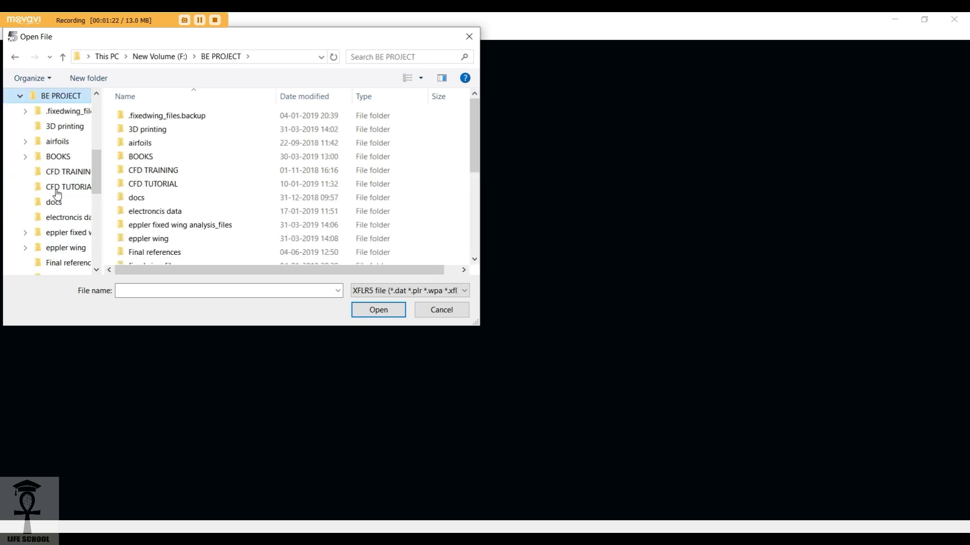
{"action": "double_click", "coordinate": [141, 143]}
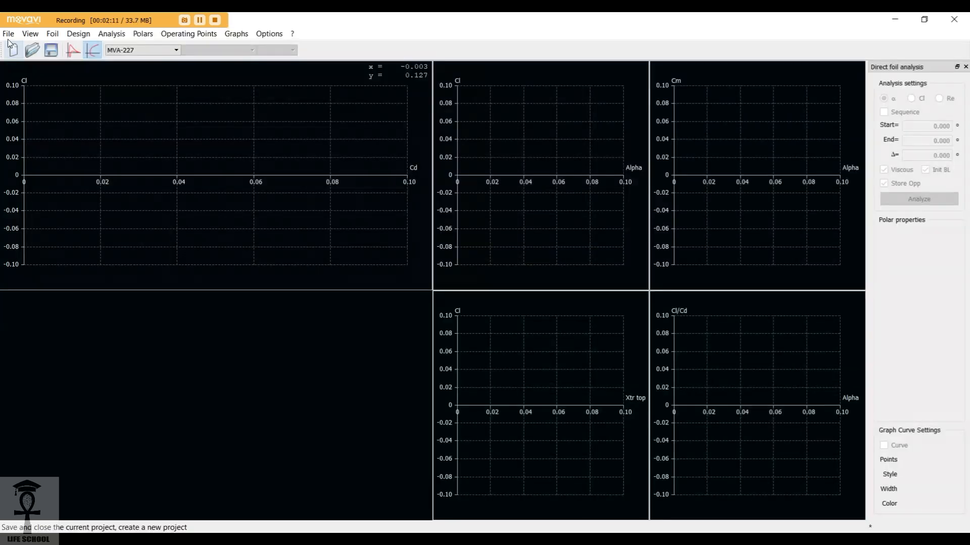
Switch to Direct Foil Design and go through the Anderson SPICA, MVA-227 and N 11 foils in the table
{"action": "left_click", "coordinate": [8, 33]}
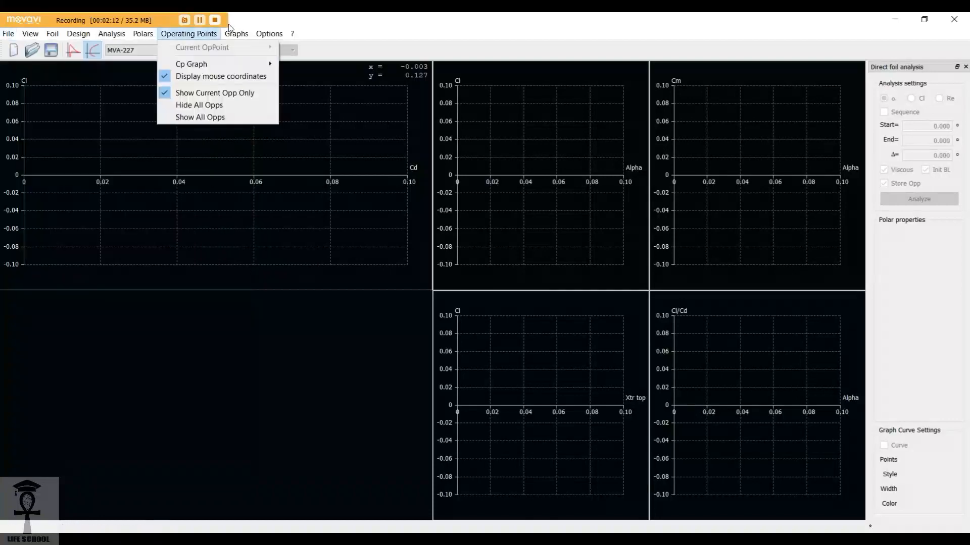
{"action": "left_click", "coordinate": [370, 19]}
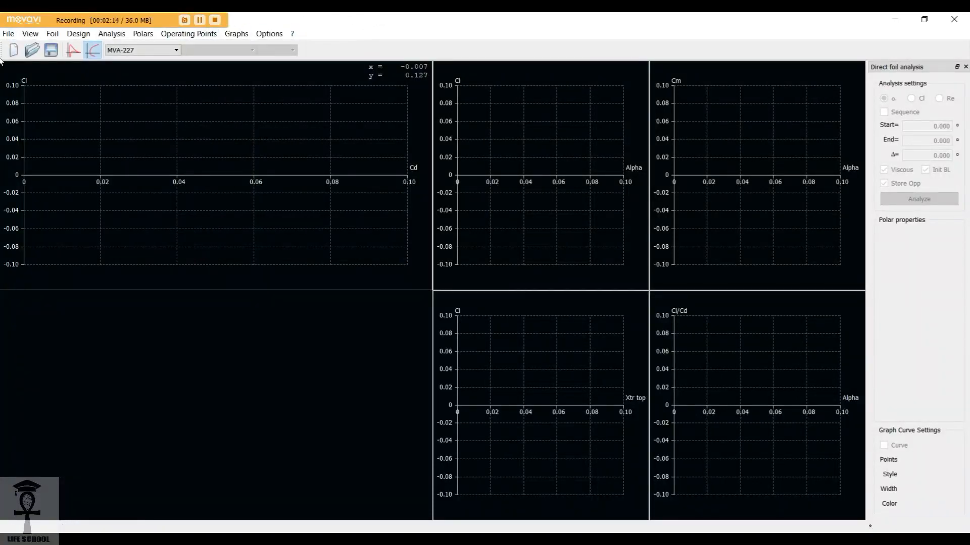
{"action": "left_click", "coordinate": [9, 34]}
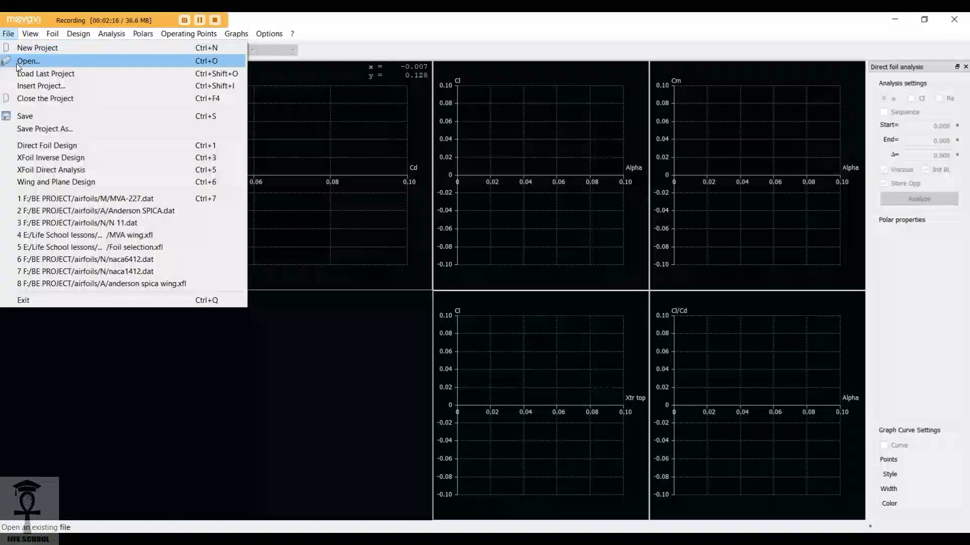
{"action": "left_click", "coordinate": [29, 146]}
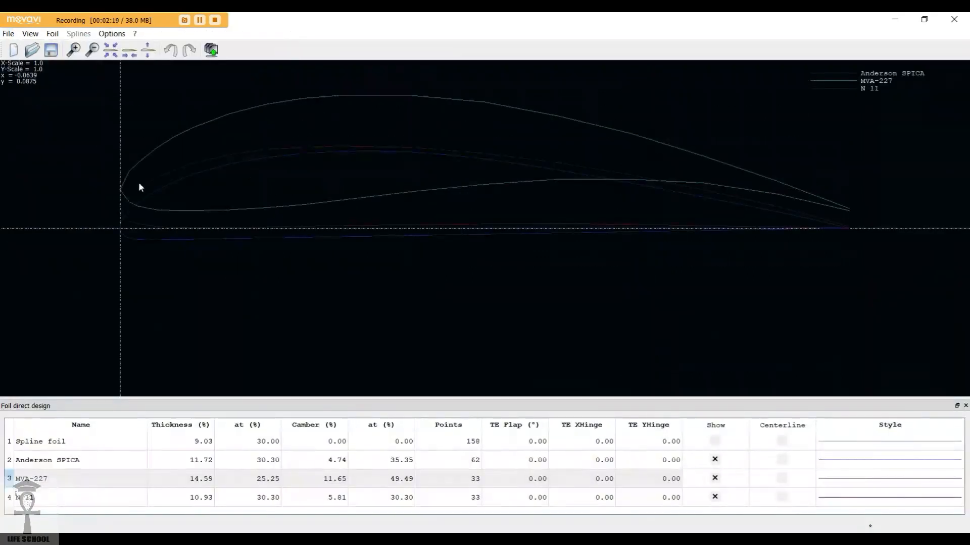
{"action": "left_click_drag", "start_coordinate": [771, 368], "coordinate": [751, 370]}
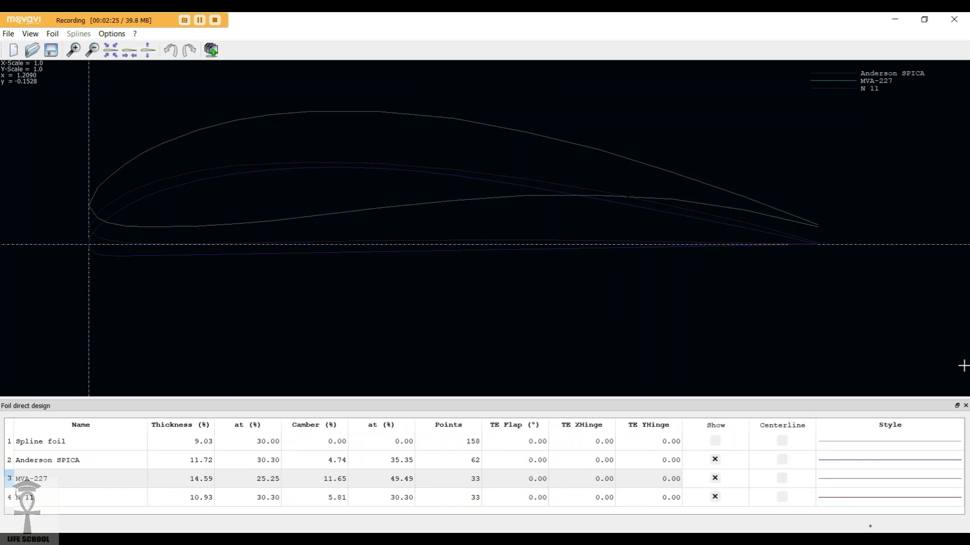
{"action": "left_click", "coordinate": [43, 466]}
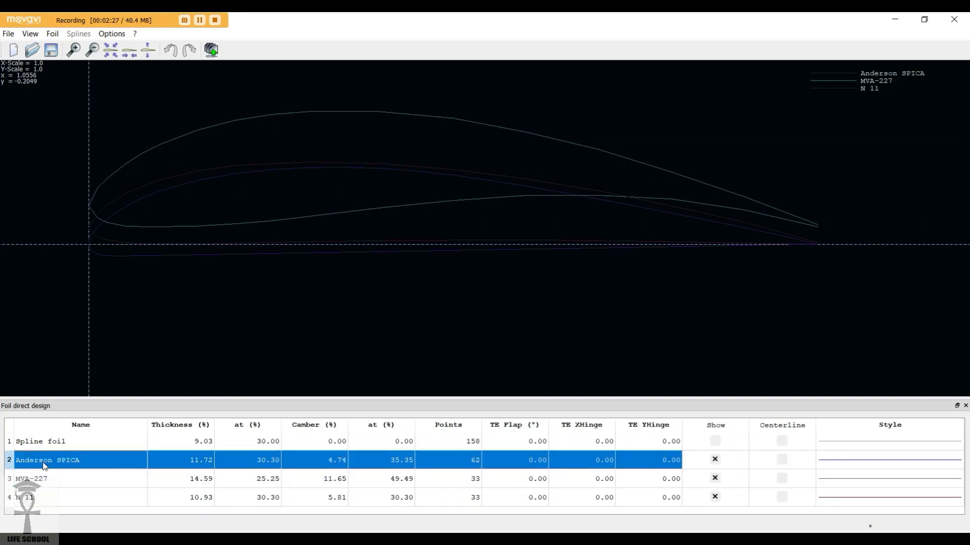
{"action": "left_click", "coordinate": [48, 483]}
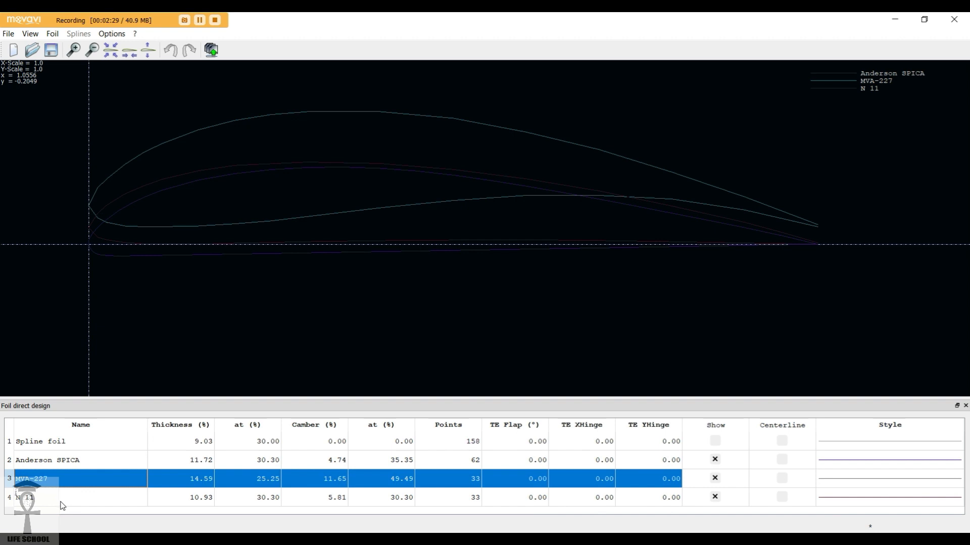
{"action": "left_click", "coordinate": [62, 505]}
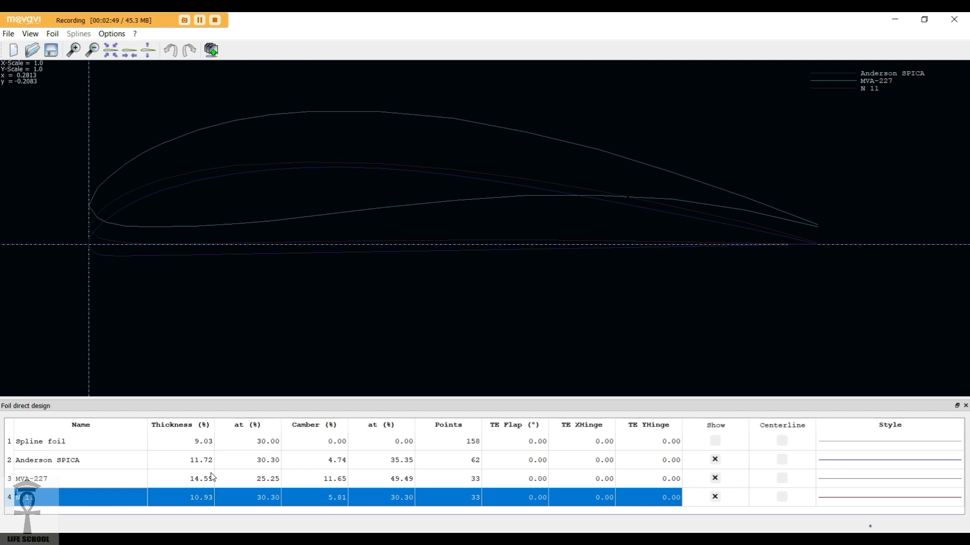
Normalize and de-rotate the Anderson SPICA foil, overwriting the existing foil under the same name
{"action": "right_click", "coordinate": [234, 460]}
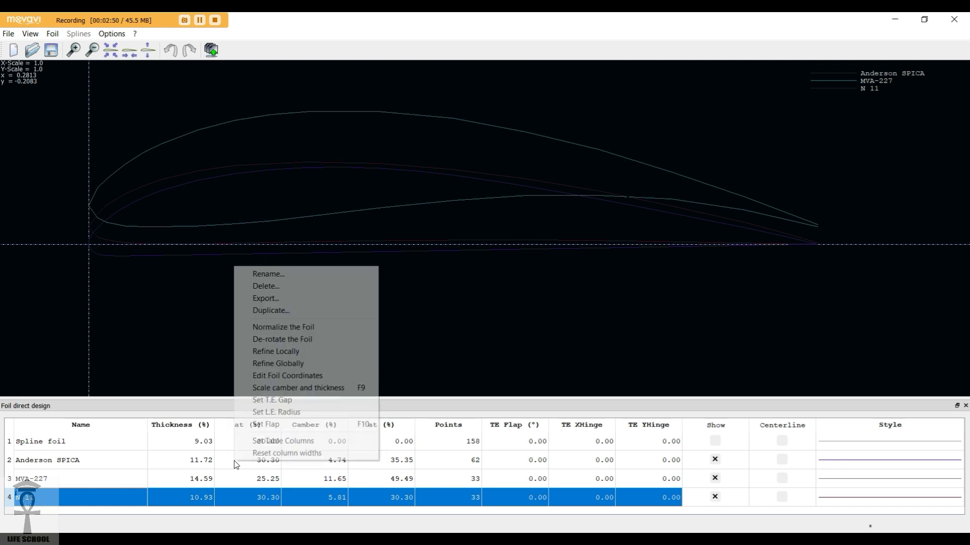
{"action": "left_click", "coordinate": [184, 463]}
{"action": "right_click", "coordinate": [184, 464]}
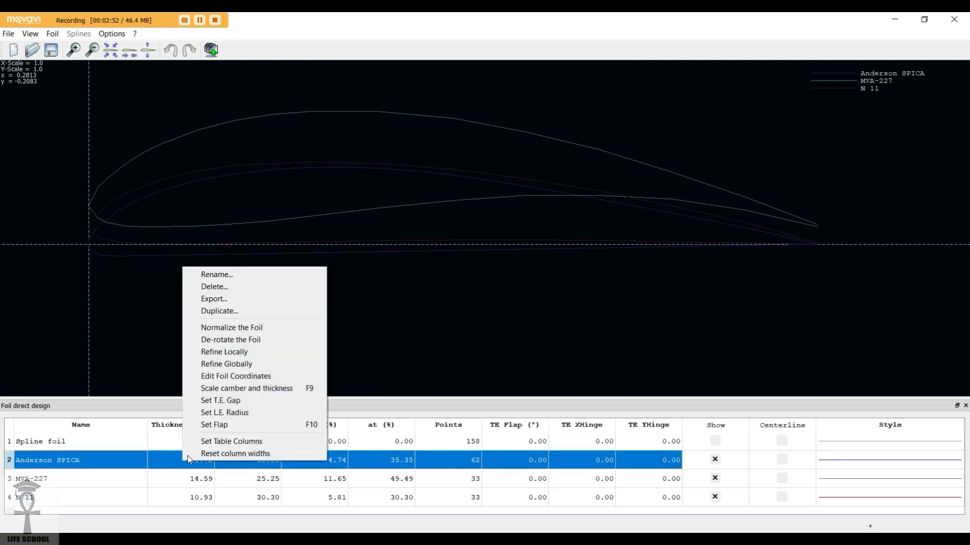
{"action": "left_click", "coordinate": [238, 327]}
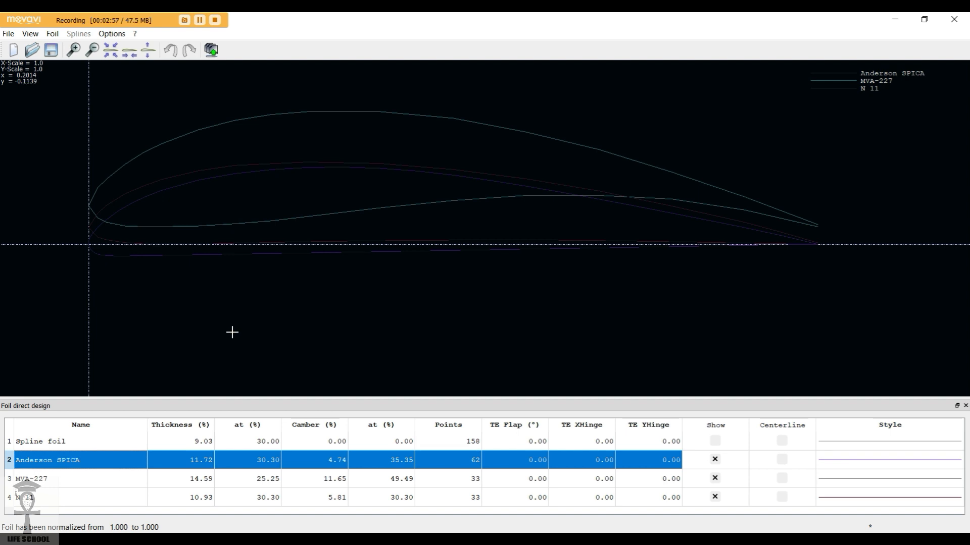
{"action": "right_click", "coordinate": [222, 461]}
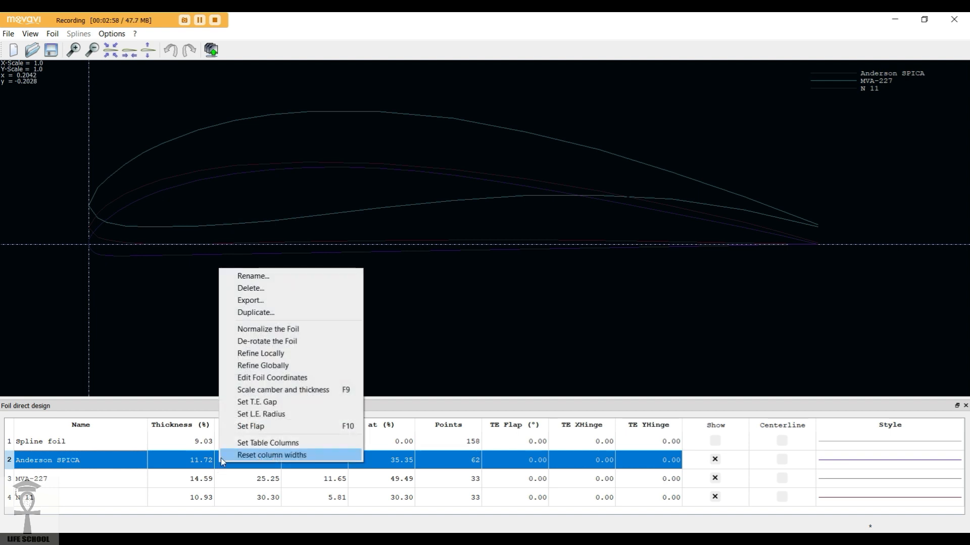
{"action": "left_click", "coordinate": [262, 341]}
{"action": "key", "text": "Return"}
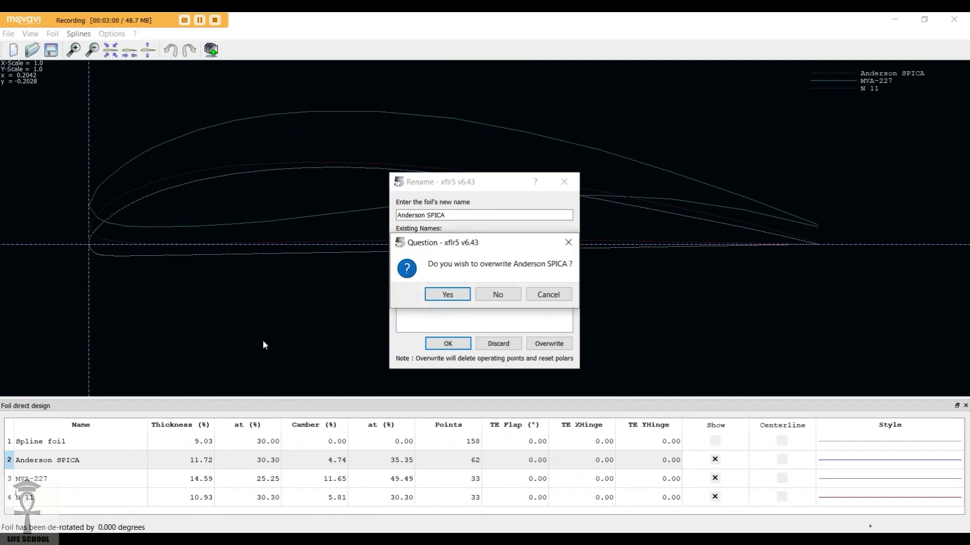
{"action": "key", "text": "Return"}
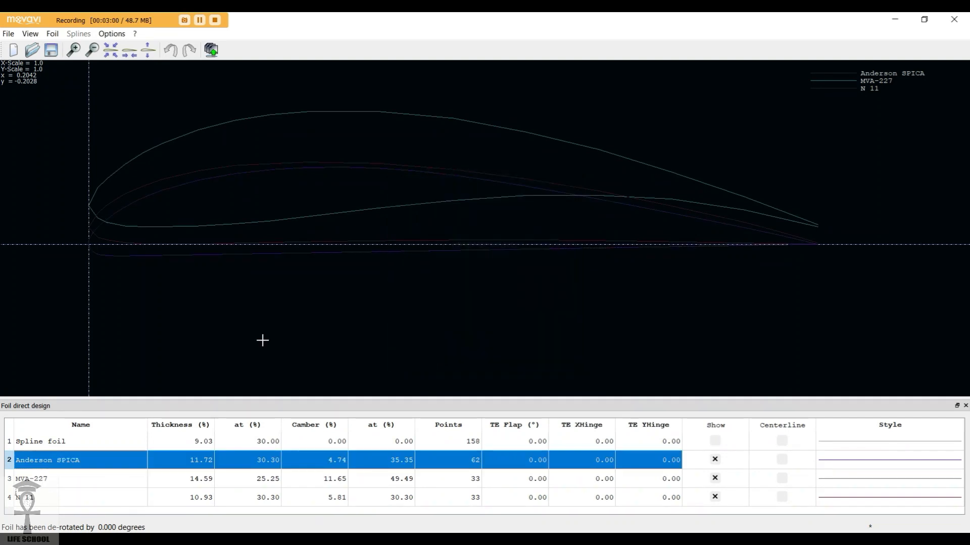
Repeat the normalization and de-rotation of the Anderson SPICA foil, keeping its name
{"action": "right_click", "coordinate": [183, 466]}
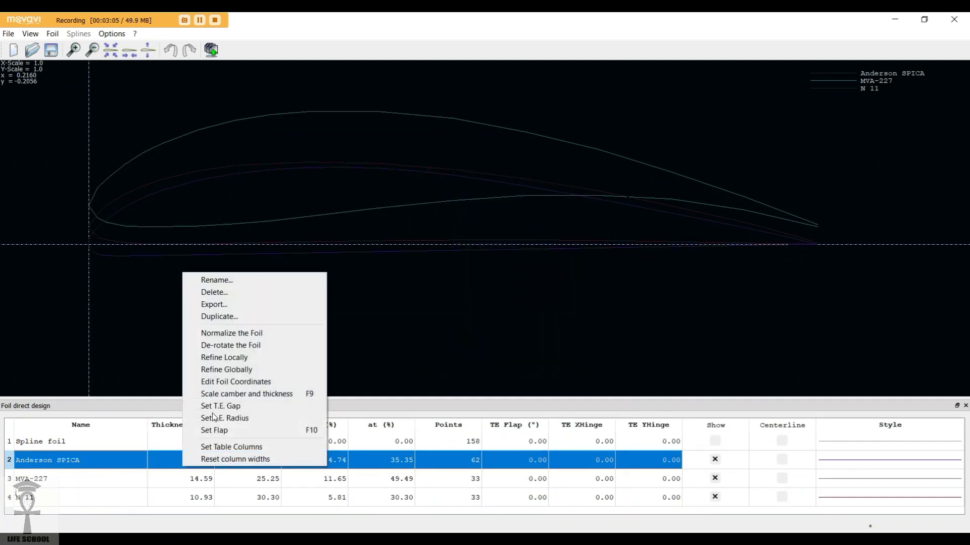
{"action": "left_click", "coordinate": [247, 334]}
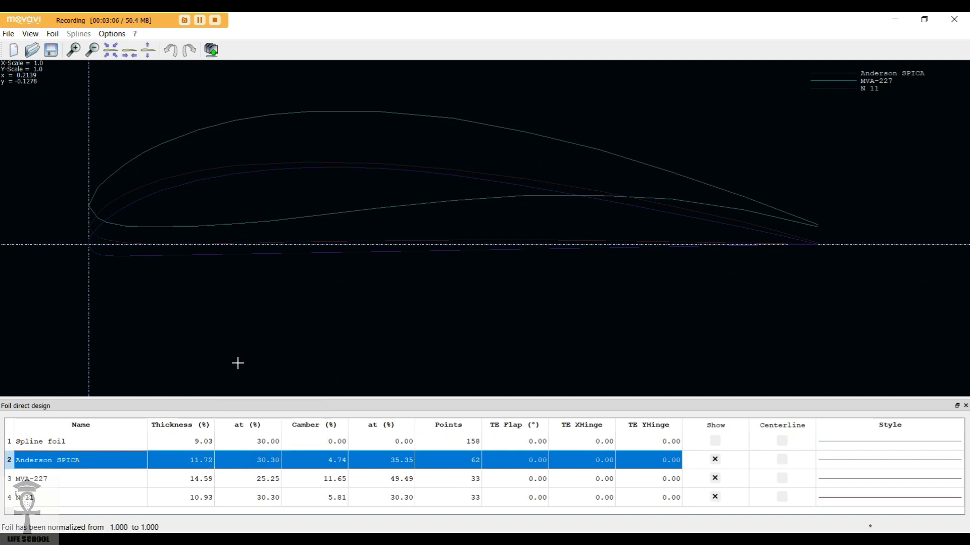
{"action": "right_click", "coordinate": [198, 460]}
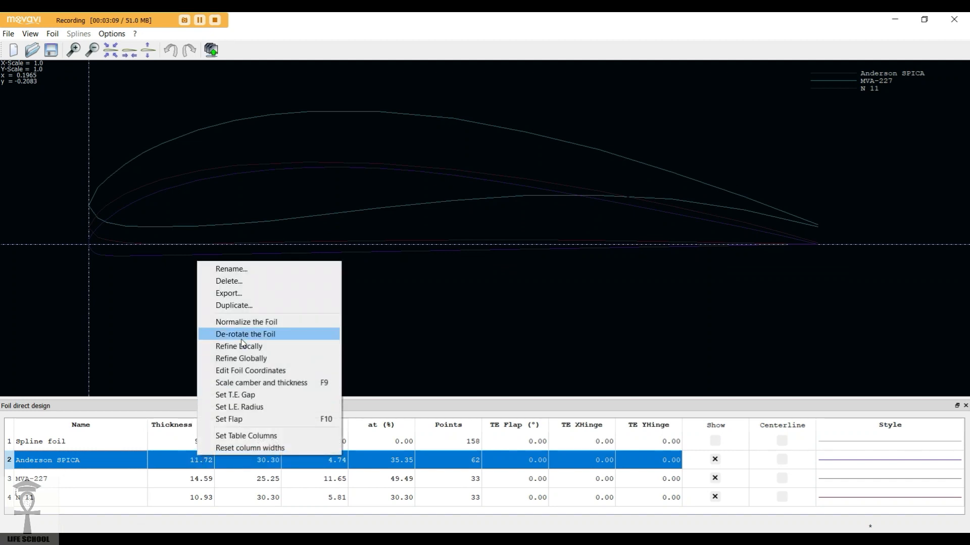
{"action": "left_click", "coordinate": [242, 337]}
{"action": "key", "text": "Return"}
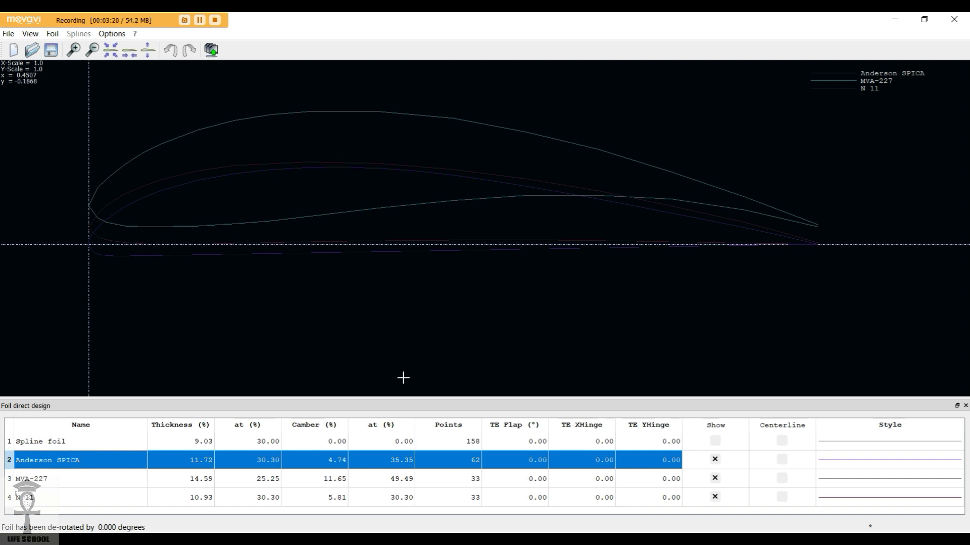
{"action": "right_click", "coordinate": [391, 461]}
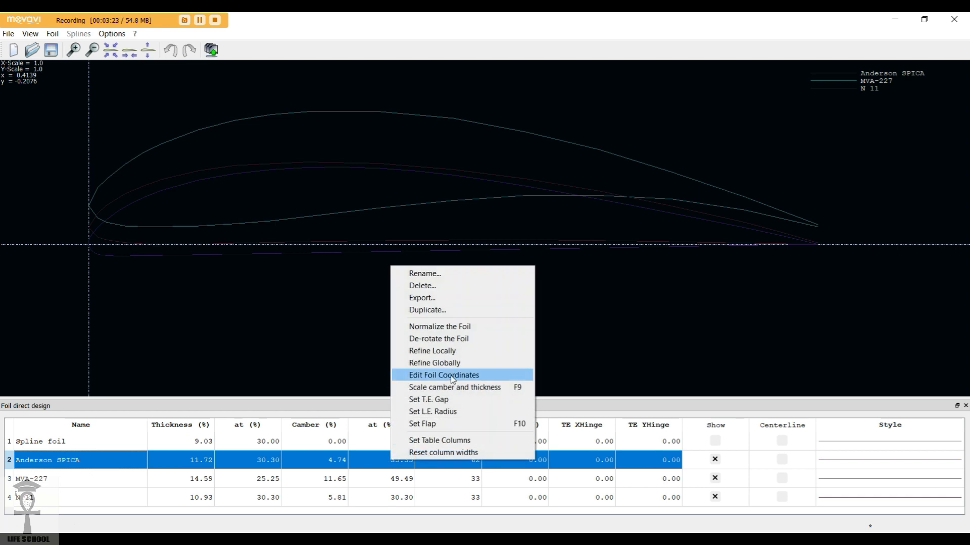
{"action": "left_click", "coordinate": [441, 362]}
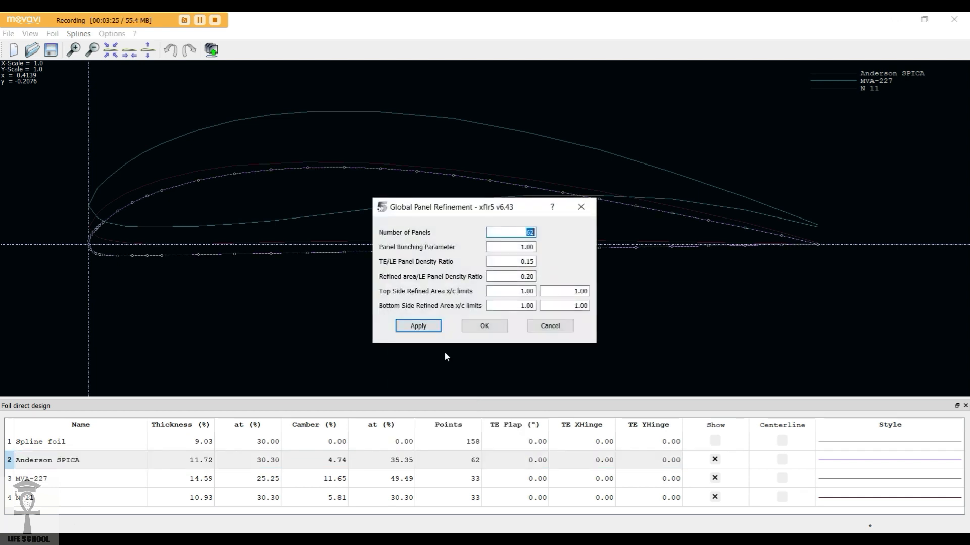
{"action": "left_click", "coordinate": [580, 207]}
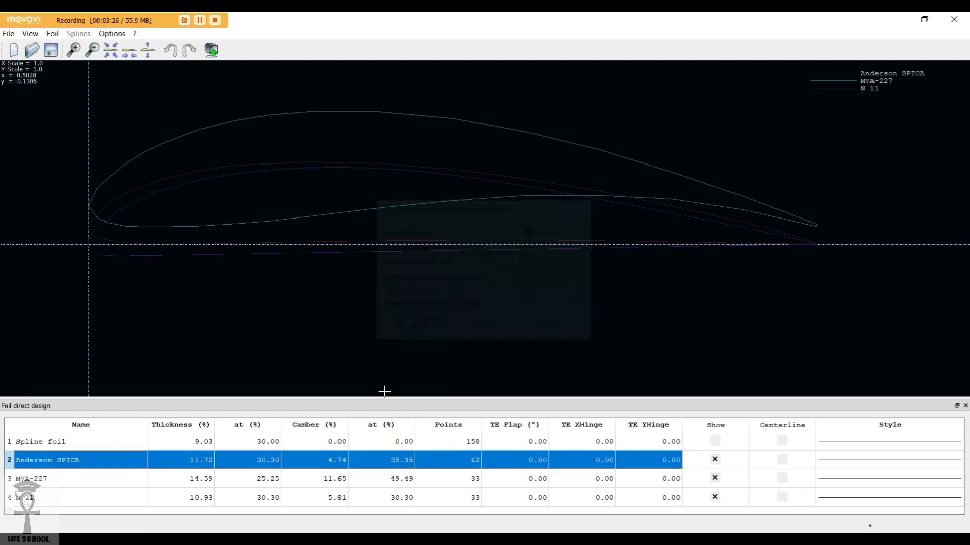
Refine the Anderson SPICA foil globally to 120 panels and save it under the same name
{"action": "right_click", "coordinate": [283, 461]}
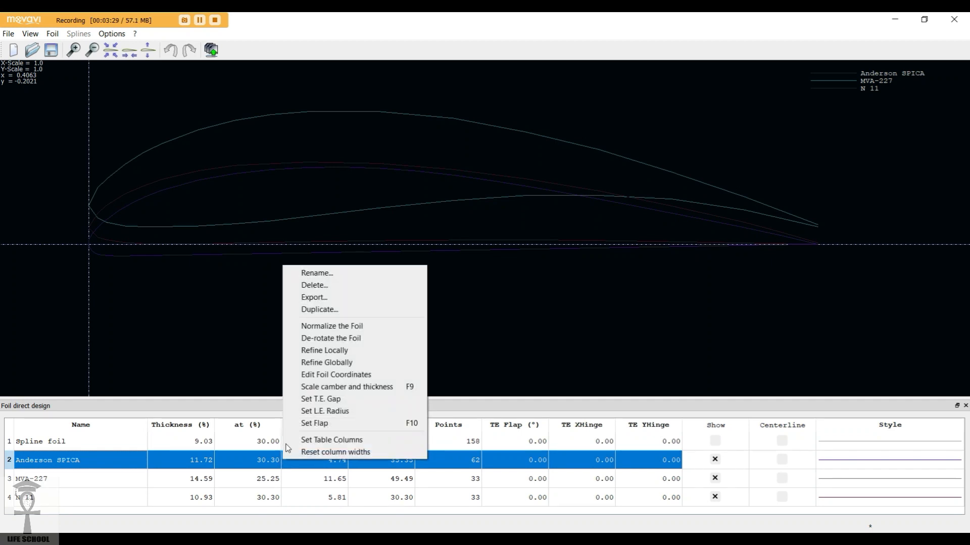
{"action": "left_click", "coordinate": [323, 363]}
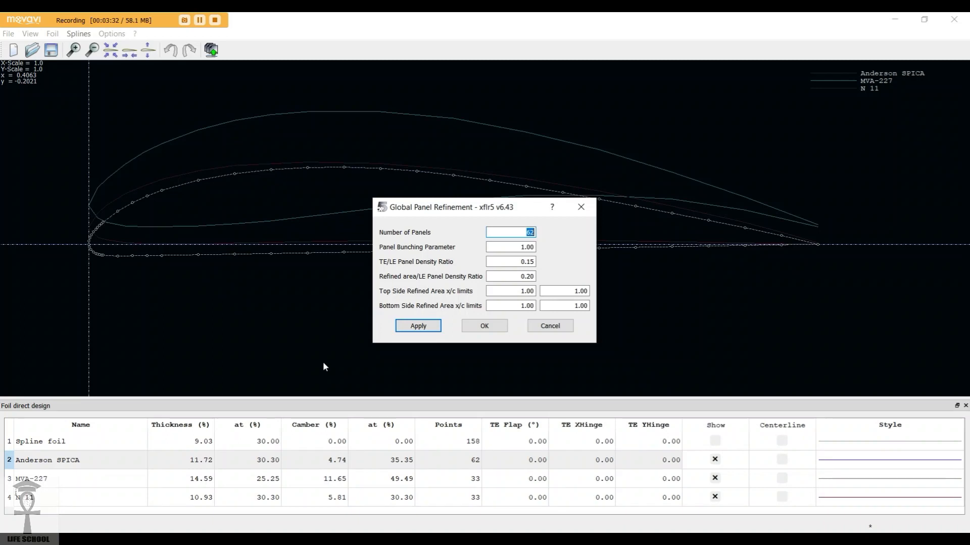
{"action": "type", "text": "120"}
{"action": "key", "text": "Tab"}
{"action": "key", "text": "Return"}
{"action": "key", "text": "Return"}
{"action": "key", "text": "Return"}
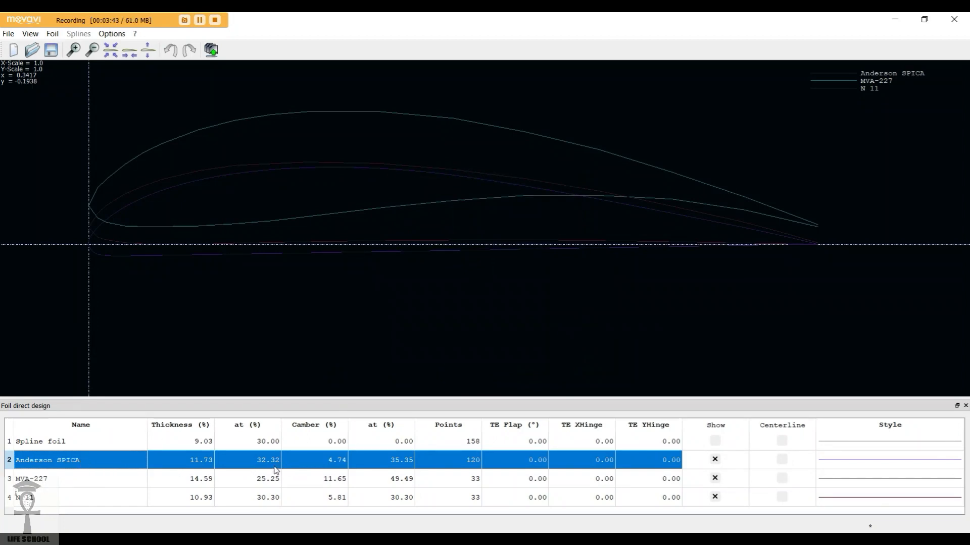
Apply a trailing-edge gap of 0.00 % chord to Anderson SPICA with a blending distance of 80.00 % chord
{"action": "right_click", "coordinate": [326, 462]}
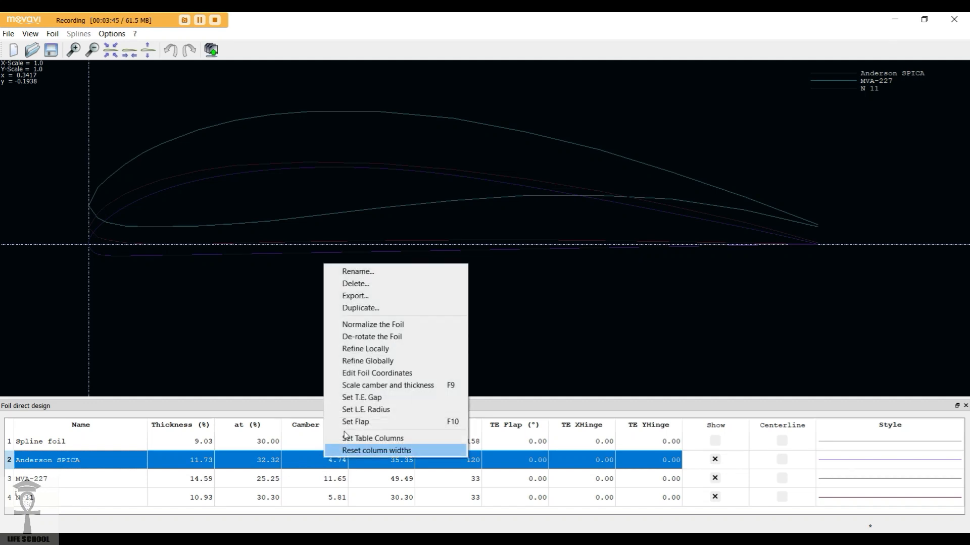
{"action": "left_click", "coordinate": [371, 397]}
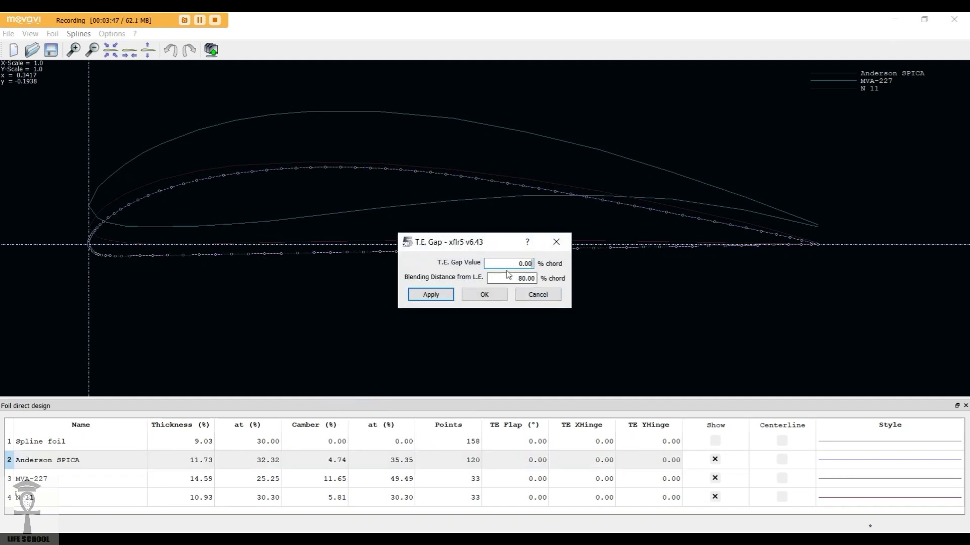
{"action": "left_click", "coordinate": [433, 298]}
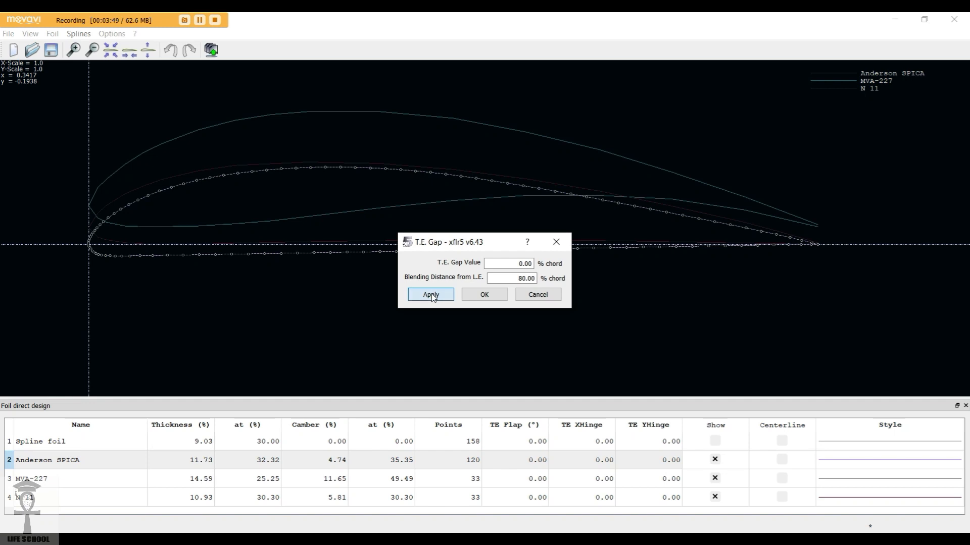
{"action": "left_click", "coordinate": [465, 296]}
{"action": "key", "text": "Escape"}
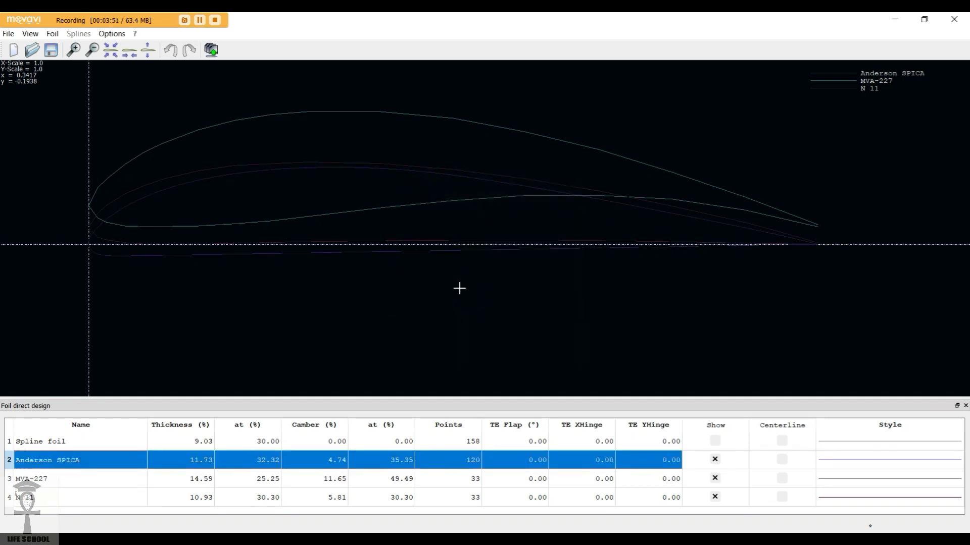
Normalize and de-rotate the MVA-227 foil, overwriting the existing foil under the same name
{"action": "left_click", "coordinate": [177, 483]}
{"action": "right_click", "coordinate": [181, 485]}
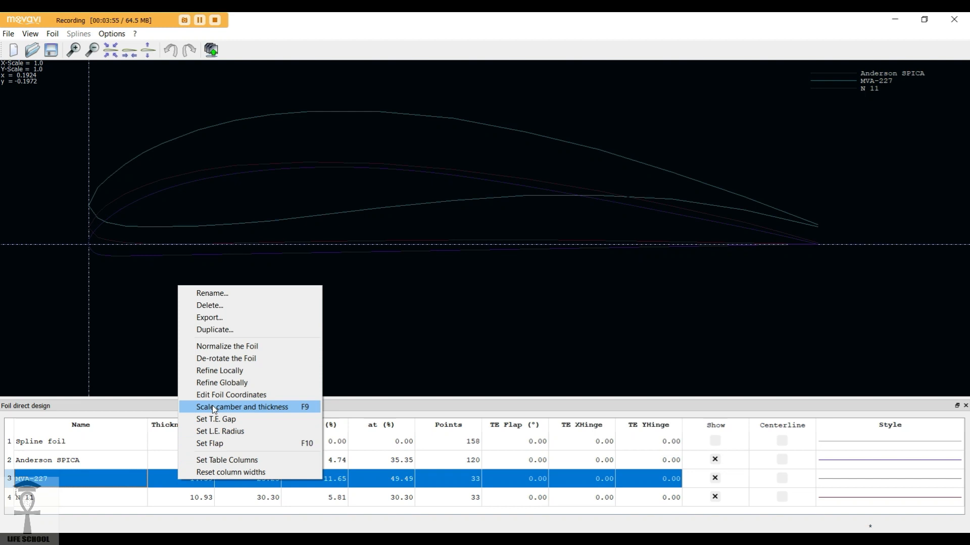
{"action": "left_click", "coordinate": [271, 350]}
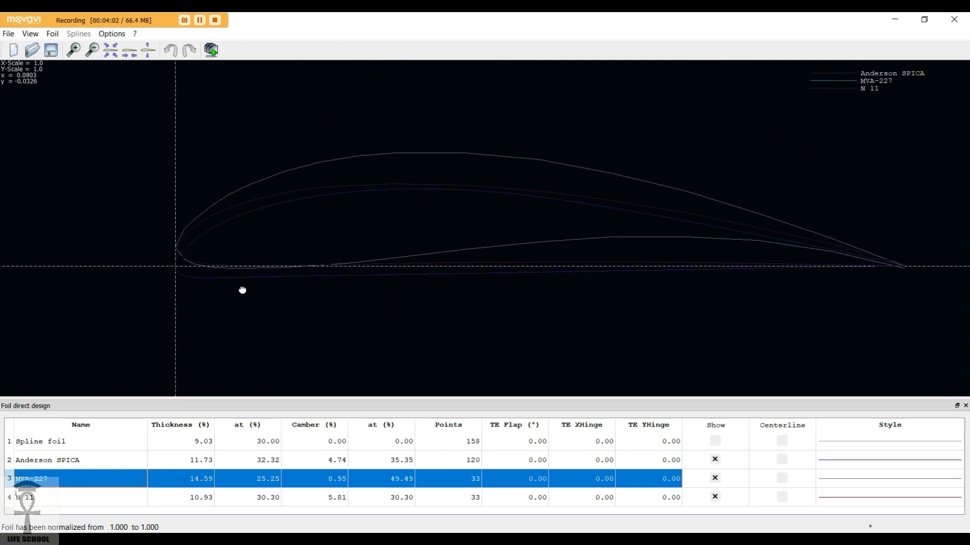
{"action": "right_click", "coordinate": [188, 486]}
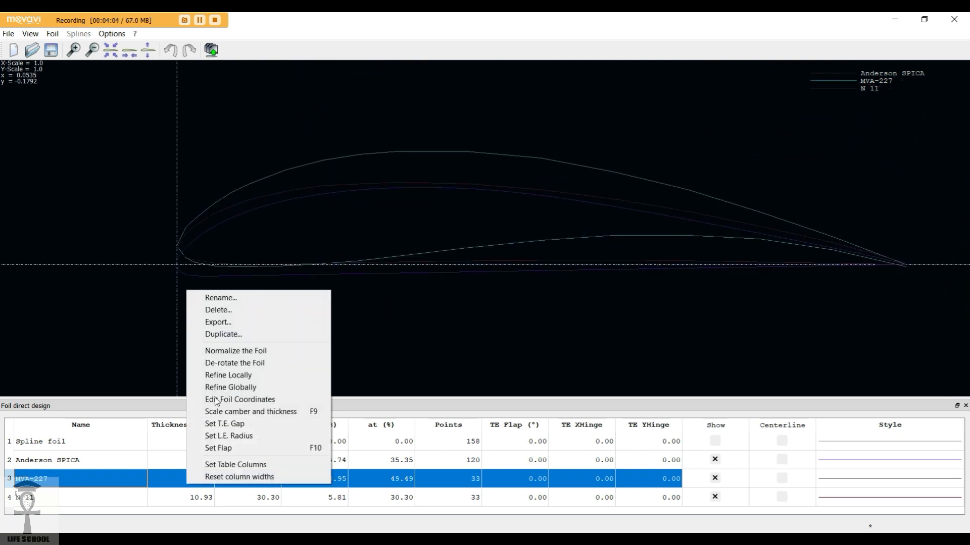
{"action": "left_click", "coordinate": [237, 363]}
{"action": "key", "text": "Return"}
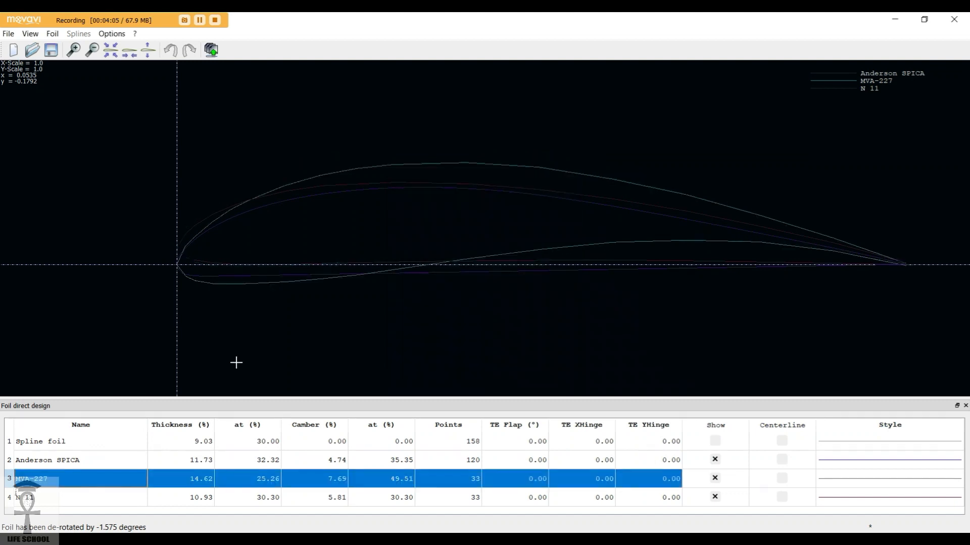
Refine the MVA-227 foil globally to 120 panels and overwrite it under the same name
{"action": "right_click", "coordinate": [167, 478]}
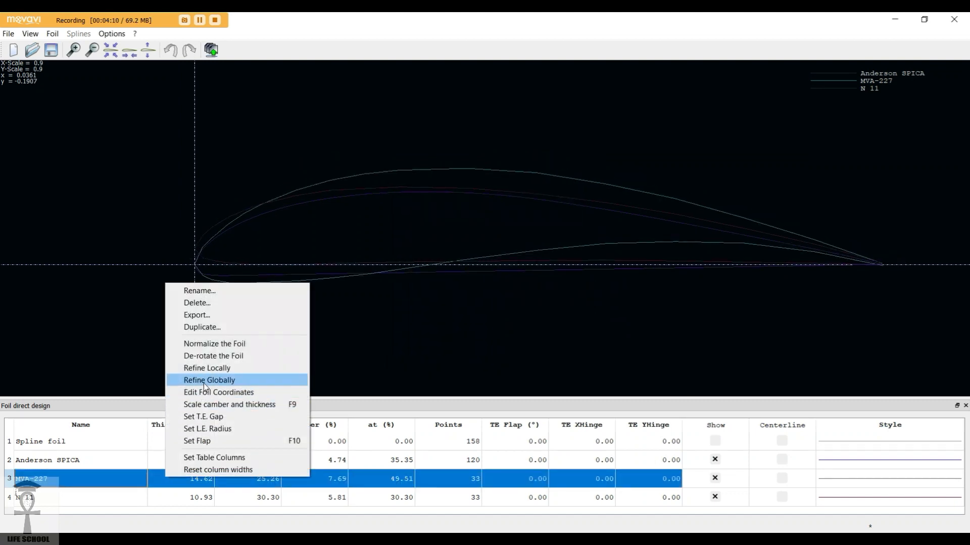
{"action": "left_click", "coordinate": [204, 379]}
{"action": "type", "text": "120"}
{"action": "key", "text": "Return"}
{"action": "key", "text": "Return"}
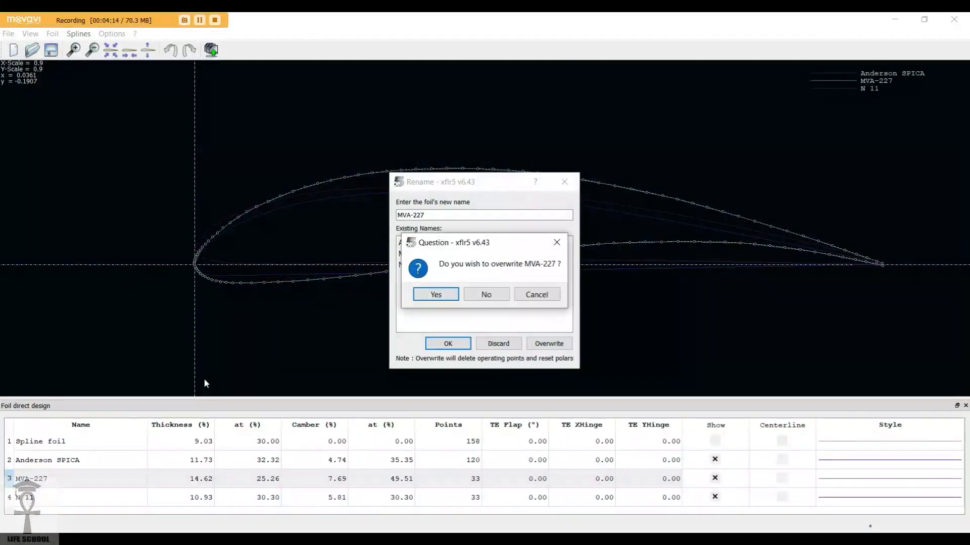
{"action": "key", "text": "Return"}
Set the trailing-edge gap of MVA-227 to 0 % chord and save the foil under its existing name
{"action": "right_click", "coordinate": [157, 477]}
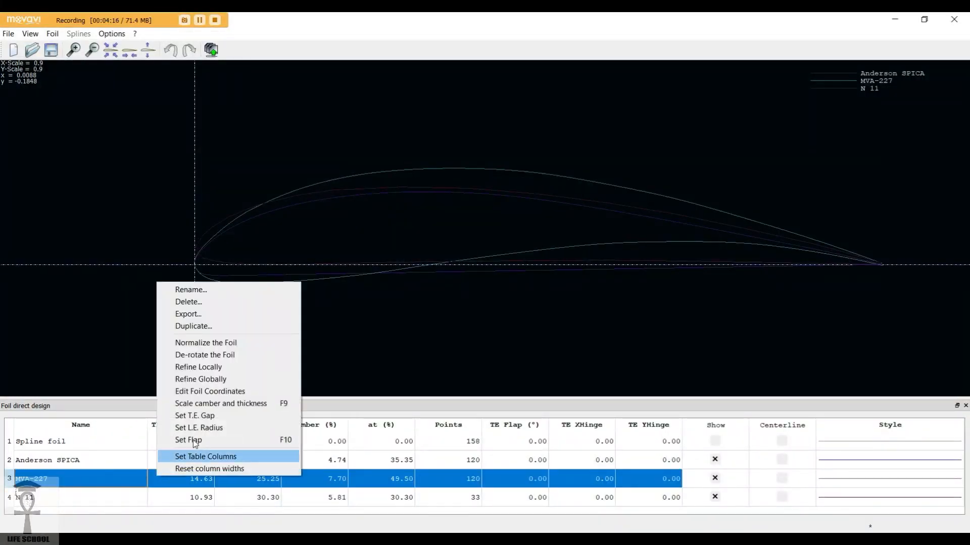
{"action": "left_click", "coordinate": [205, 416]}
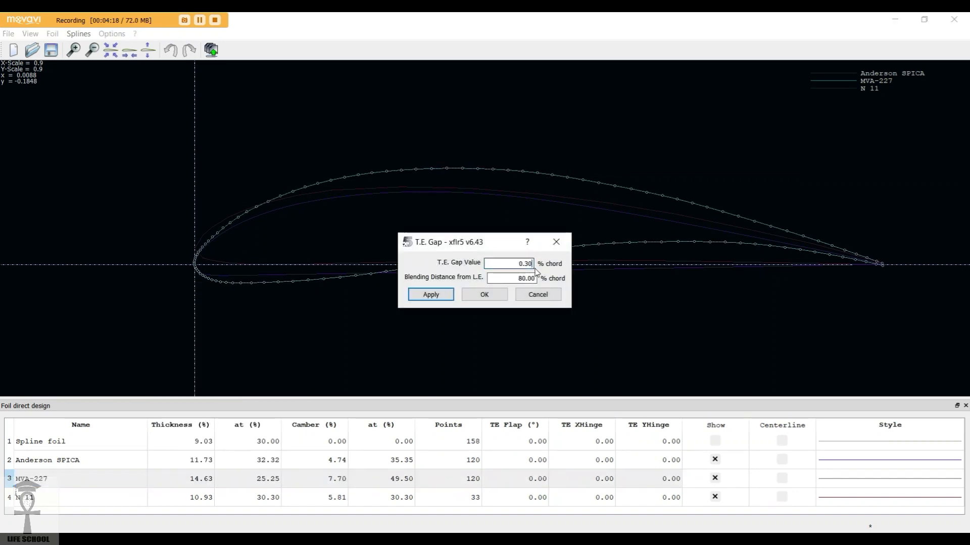
{"action": "left_click_drag", "start_coordinate": [517, 266], "coordinate": [534, 266]}
{"action": "type", "text": "0"}
{"action": "key", "text": "Return"}
{"action": "key", "text": "Return"}
{"action": "key", "text": "Return"}
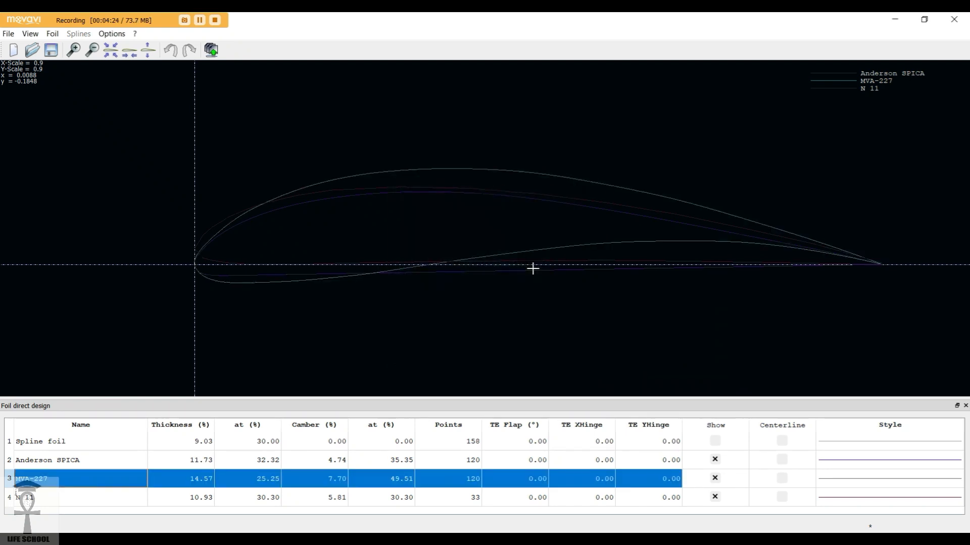
Inspect the trailing edges of the overlaid foils up close, and return to the full profiles
{"action": "scroll", "coordinate": [932, 286], "scroll_direction": "up", "scroll_amount": 4}
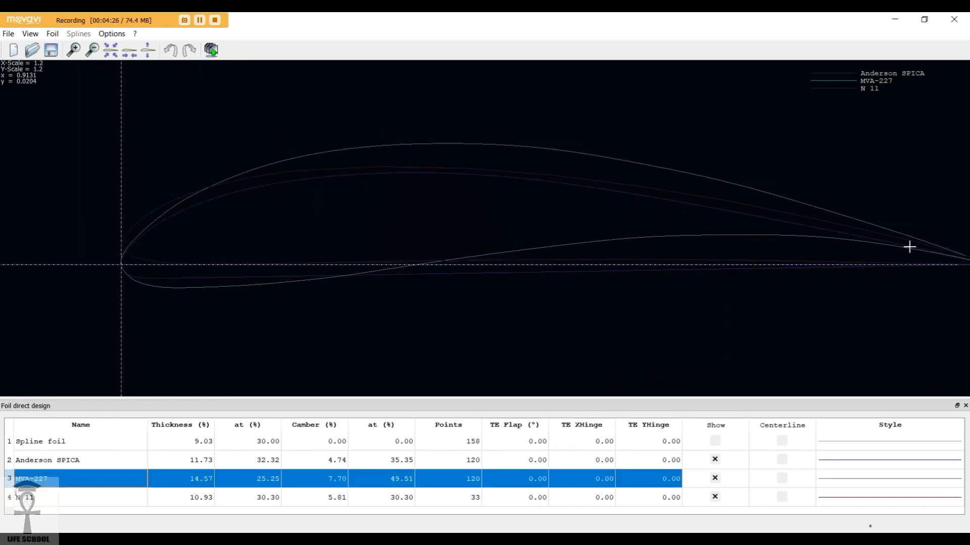
{"action": "left_click_drag", "start_coordinate": [892, 252], "coordinate": [613, 260]}
{"action": "scroll", "coordinate": [695, 268], "scroll_direction": "down", "scroll_amount": 1}
{"action": "scroll", "coordinate": [544, 242], "scroll_direction": "up", "scroll_amount": 1}
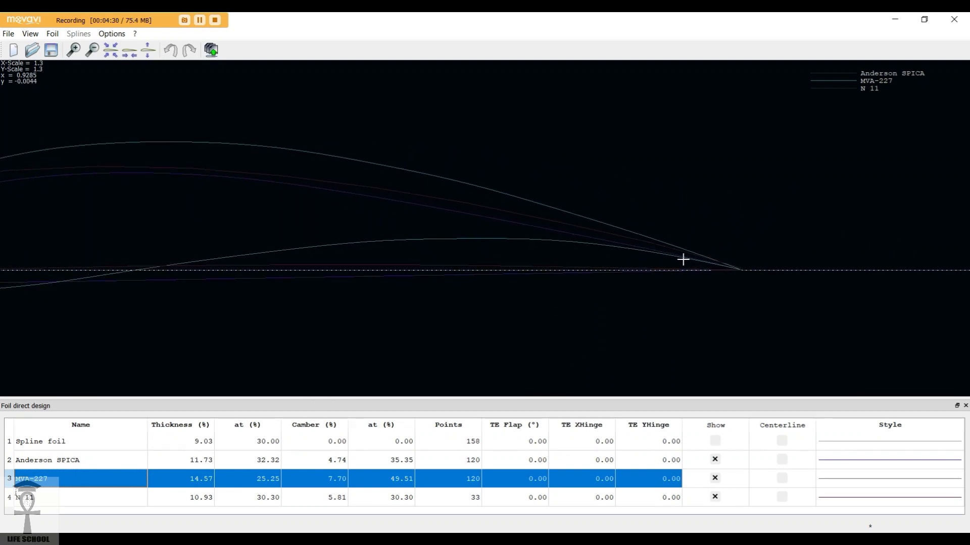
{"action": "mouse_move", "coordinate": [731, 273]}
{"action": "left_mouse_down"}
{"action": "mouse_move", "coordinate": [701, 263]}
{"action": "mouse_move", "coordinate": [717, 260]}
{"action": "left_mouse_up"}
{"action": "left_click_drag", "start_coordinate": [537, 269], "coordinate": [727, 273]}
{"action": "scroll", "coordinate": [566, 244], "scroll_direction": "down", "scroll_amount": 2}
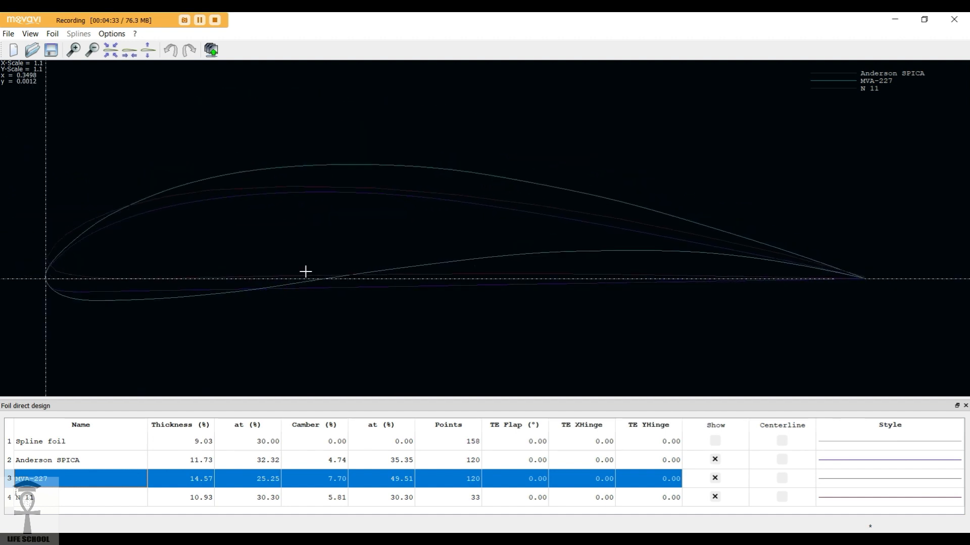
Normalize and de-rotate the N 11 foil, overwriting the existing foil under the same name
{"action": "left_click", "coordinate": [126, 493]}
{"action": "right_click", "coordinate": [173, 503]}
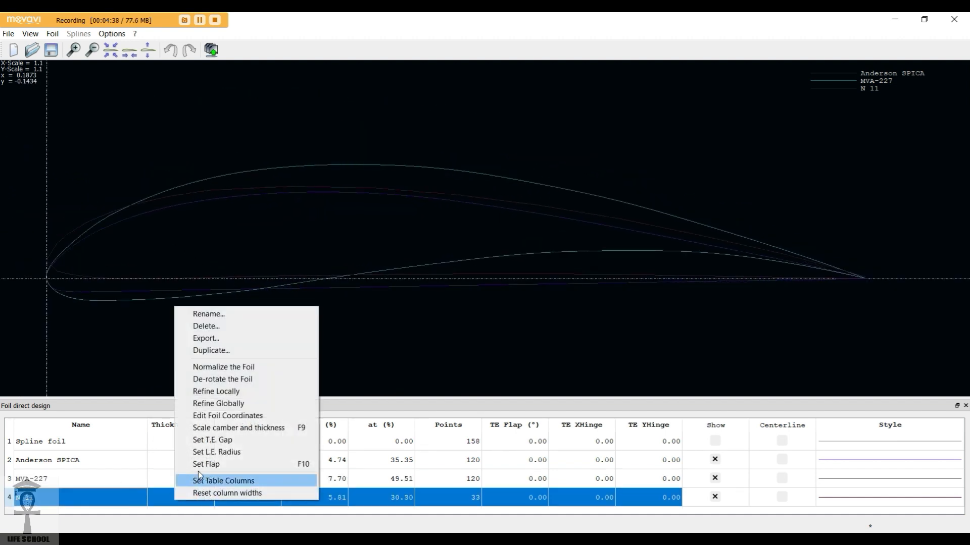
{"action": "left_click", "coordinate": [227, 366]}
{"action": "right_click", "coordinate": [155, 502]}
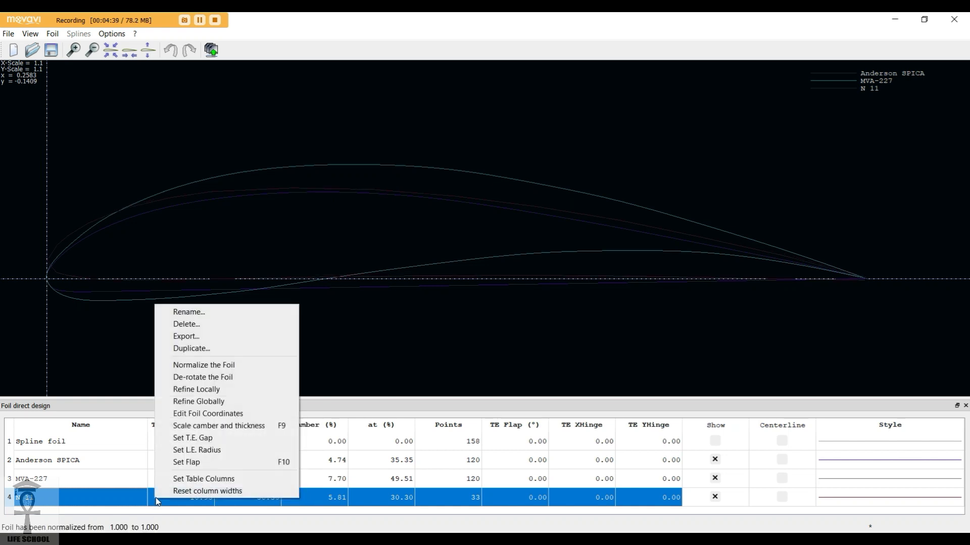
{"action": "left_click", "coordinate": [213, 376]}
{"action": "key", "text": "Return"}
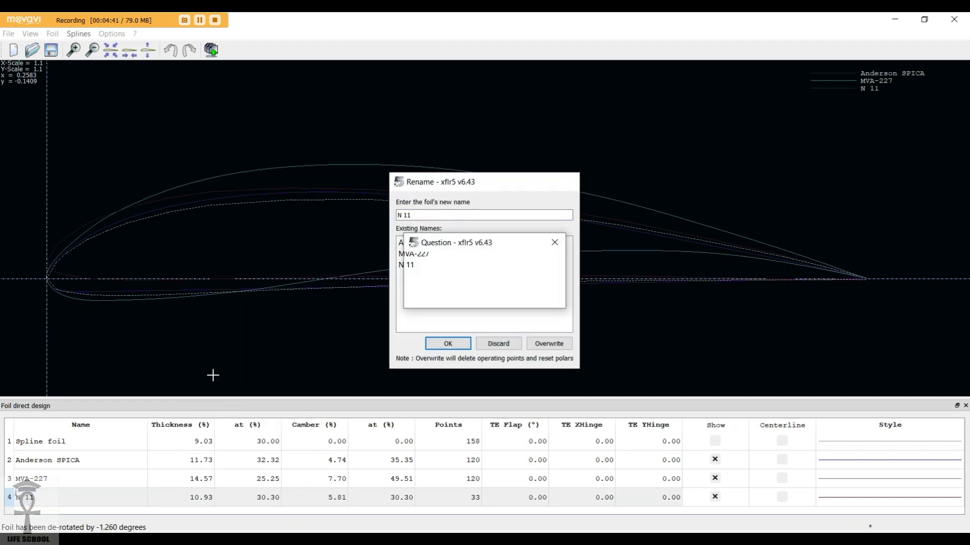
{"action": "key", "text": "Return"}
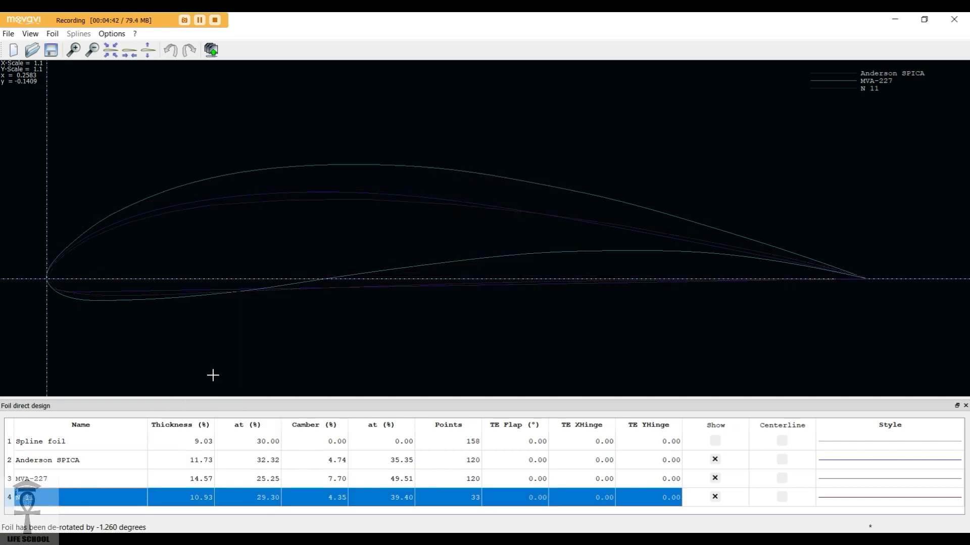
Refine the N 11 foil globally to 120 panels and overwrite it under the same name
{"action": "right_click", "coordinate": [198, 499]}
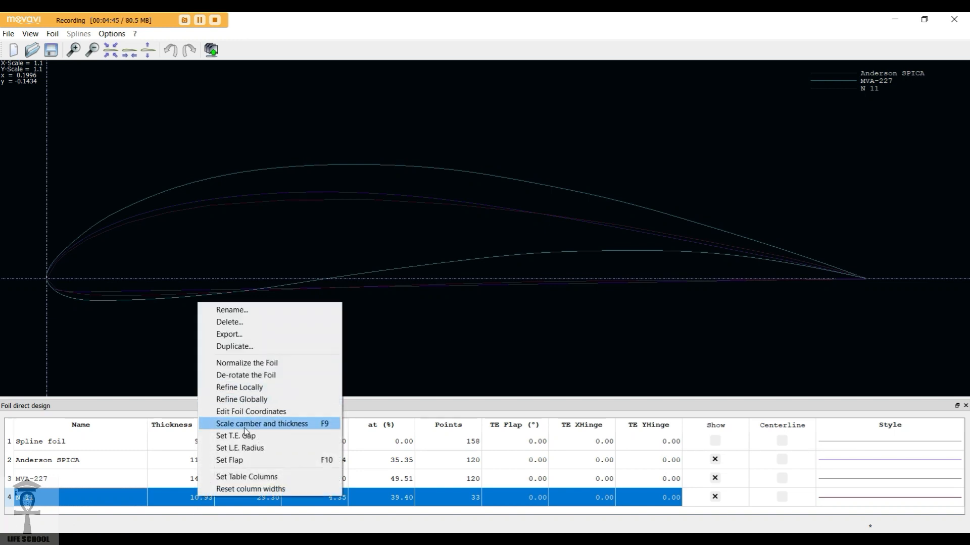
{"action": "left_click", "coordinate": [246, 399]}
{"action": "left_click", "coordinate": [526, 231]}
{"action": "key", "text": "BackSpace"}
{"action": "key", "text": "BackSpace"}
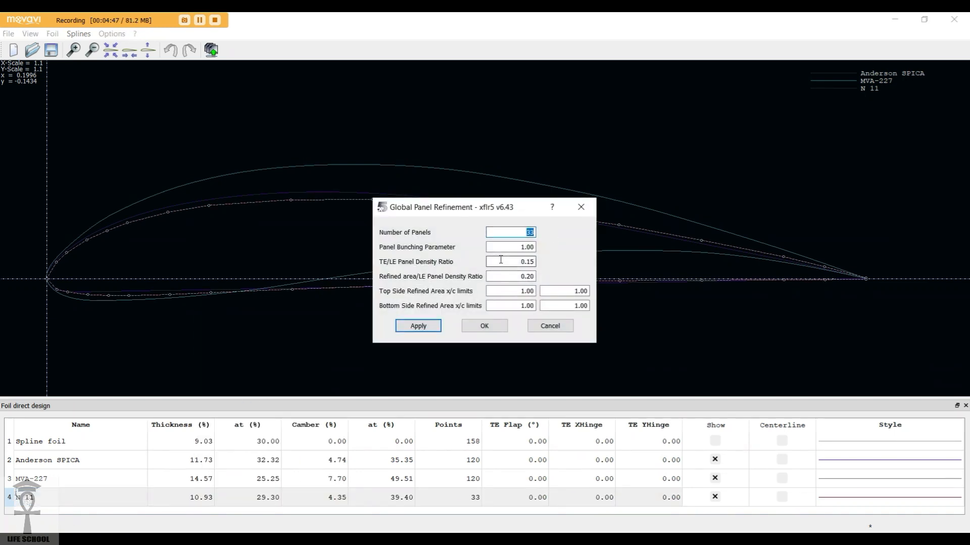
{"action": "type", "text": "120"}
{"action": "key", "text": "Return"}
{"action": "key", "text": "Return"}
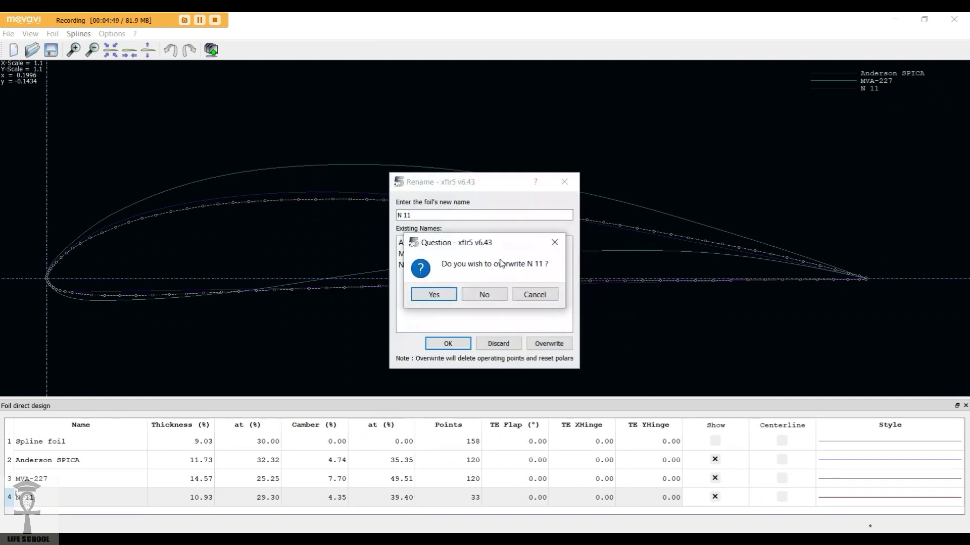
{"action": "key", "text": "Return"}
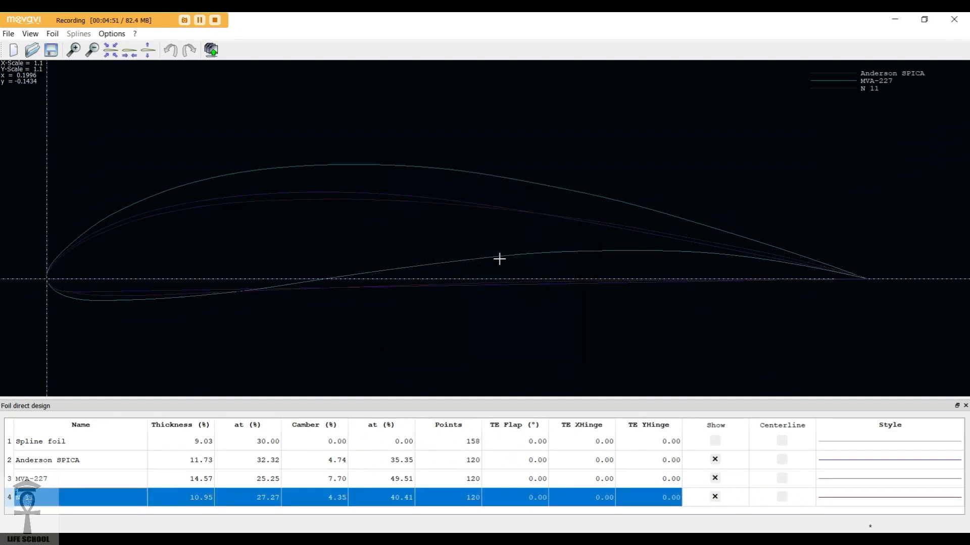
Set the trailing-edge gap of N 11 to 0 % chord and save the foil under its existing name
{"action": "right_click", "coordinate": [179, 492]}
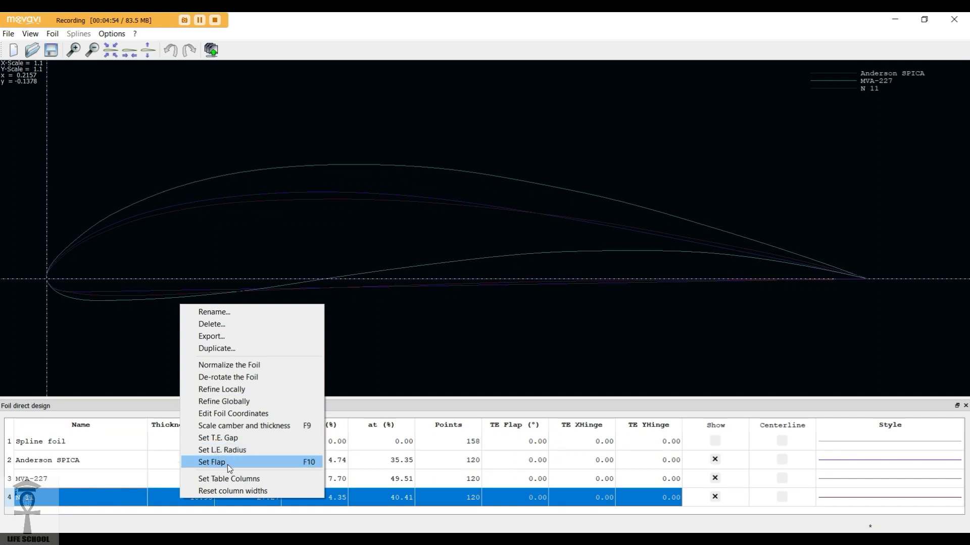
{"action": "left_click", "coordinate": [228, 438]}
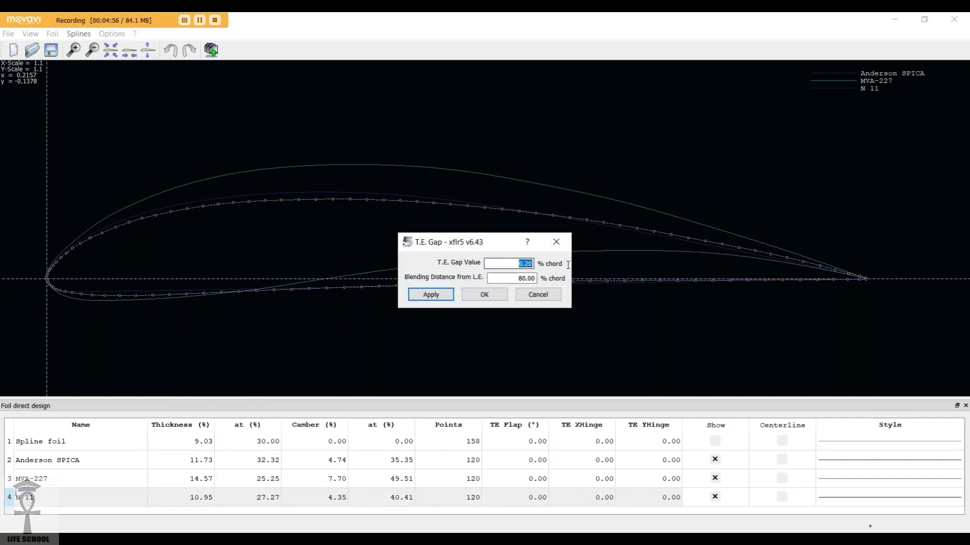
{"action": "type", "text": "0"}
{"action": "key", "text": "Return"}
{"action": "key", "text": "Return"}
{"action": "key", "text": "Return"}
{"action": "key", "text": "Return"}
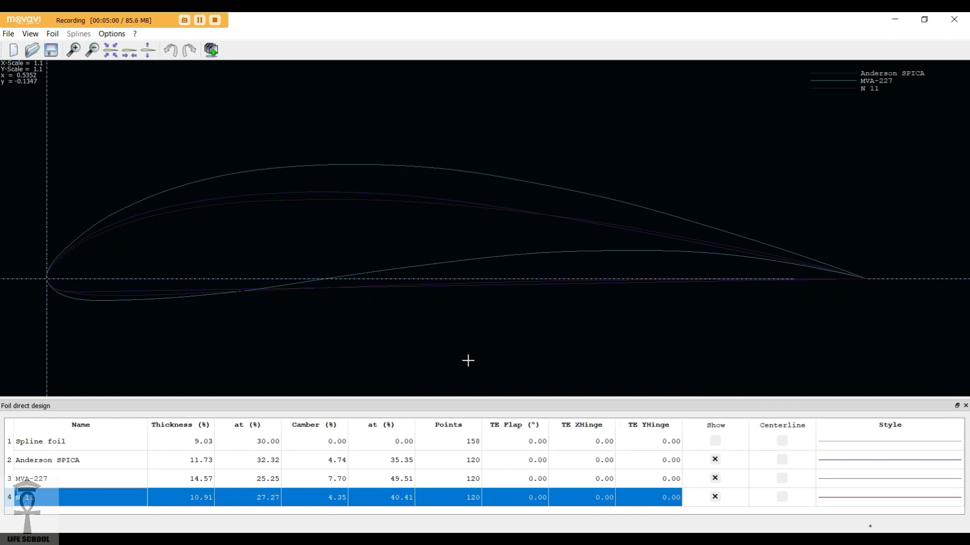
Switch to XFoil Direct Analysis and open the multi-threaded batch analysis settings
{"action": "left_click", "coordinate": [9, 34]}
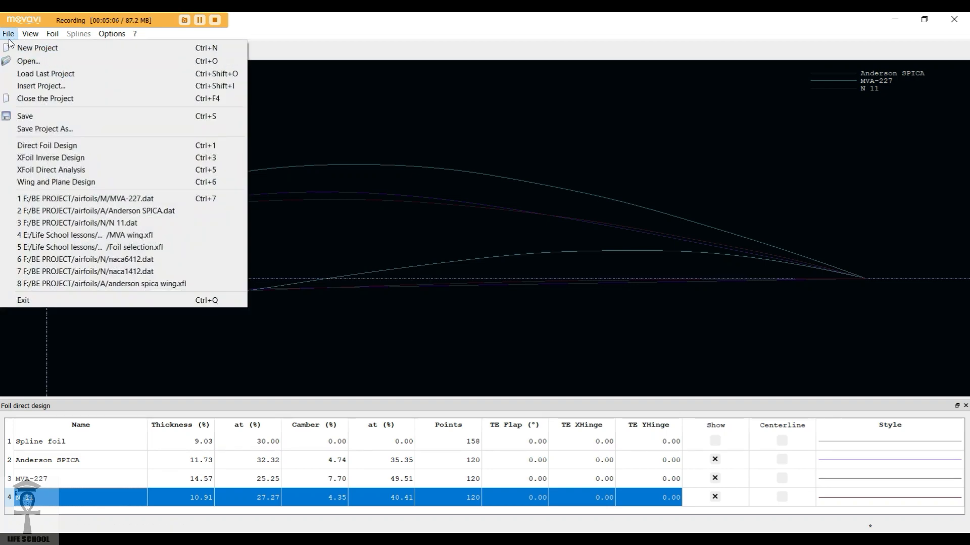
{"action": "left_click", "coordinate": [38, 171]}
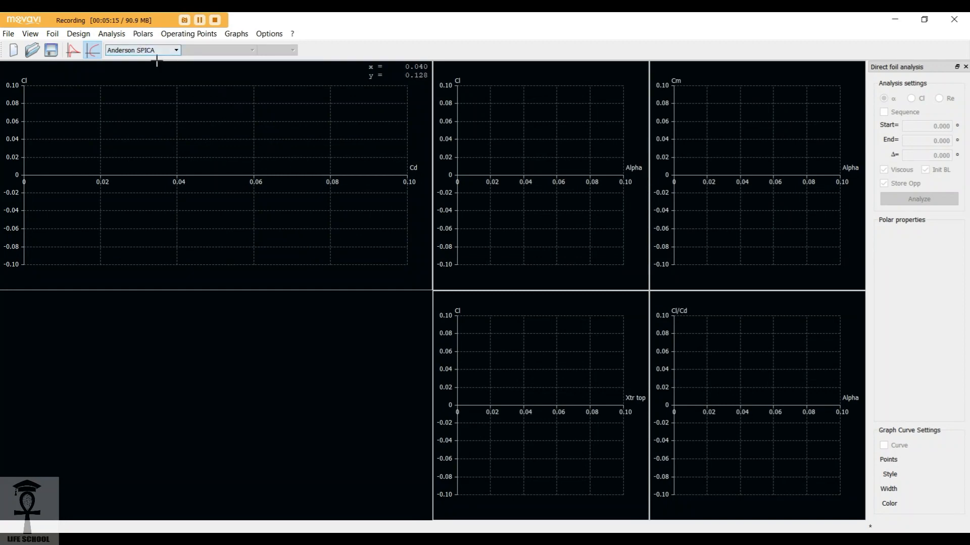
{"action": "left_click", "coordinate": [111, 33]}
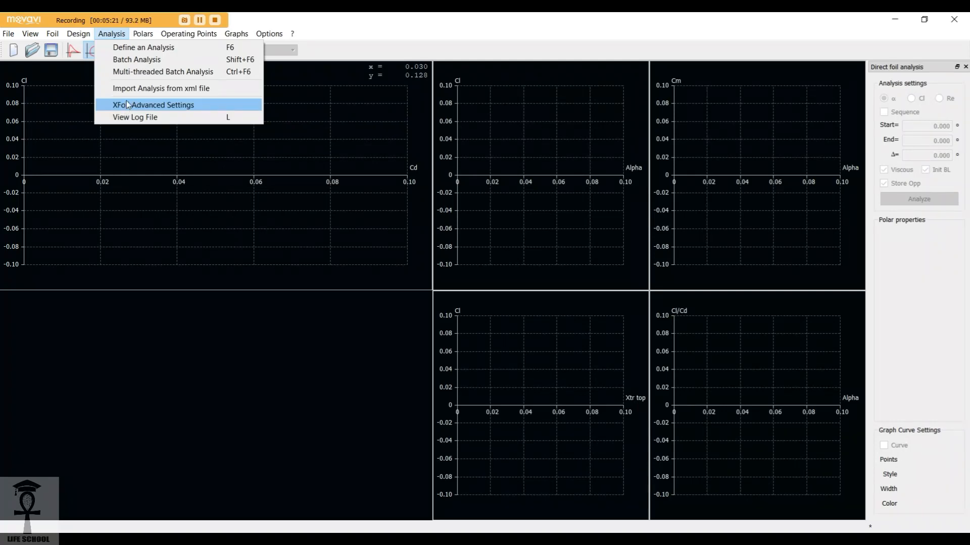
{"action": "left_click", "coordinate": [126, 77]}
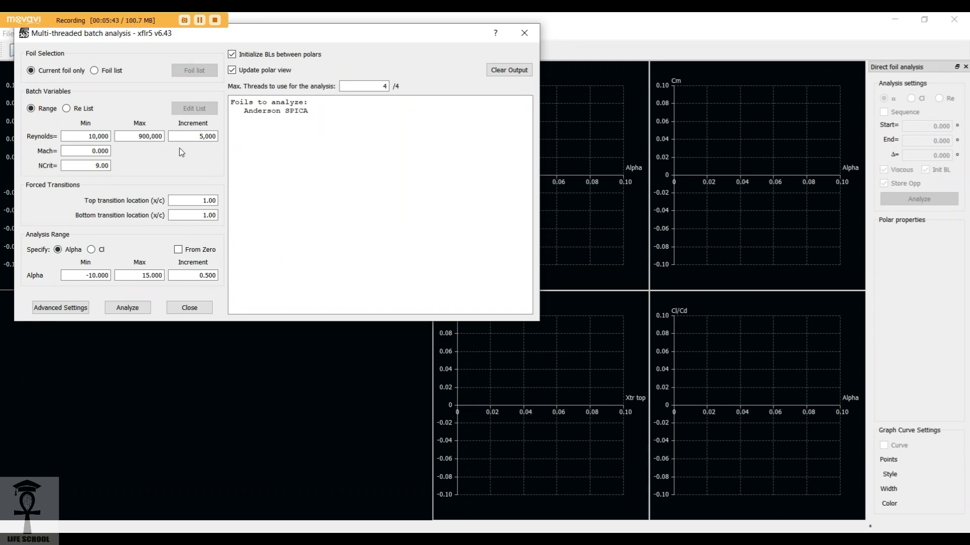
Set the batch analysis to use a foil list containing Anderson SPICA, MVA-227 and N 11
{"action": "left_click", "coordinate": [95, 71]}
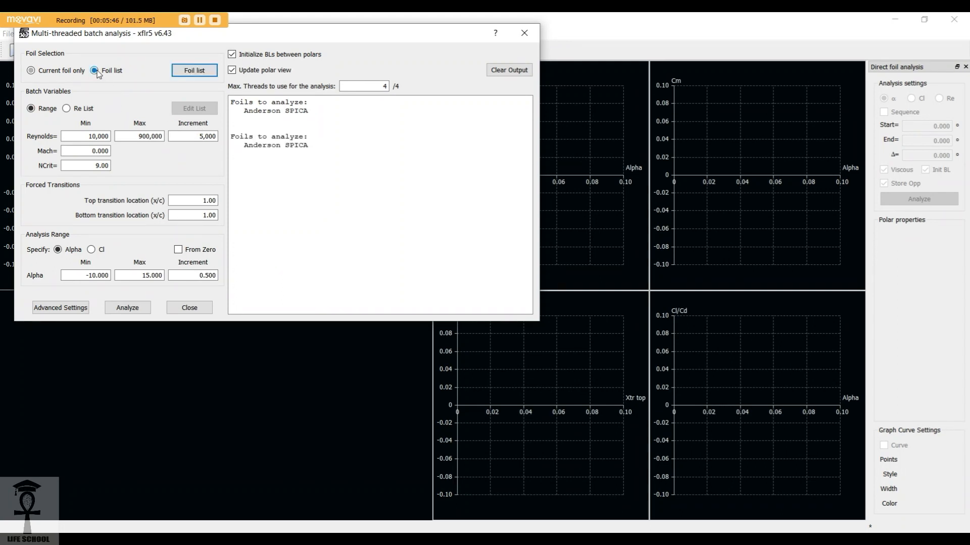
{"action": "left_click", "coordinate": [204, 75]}
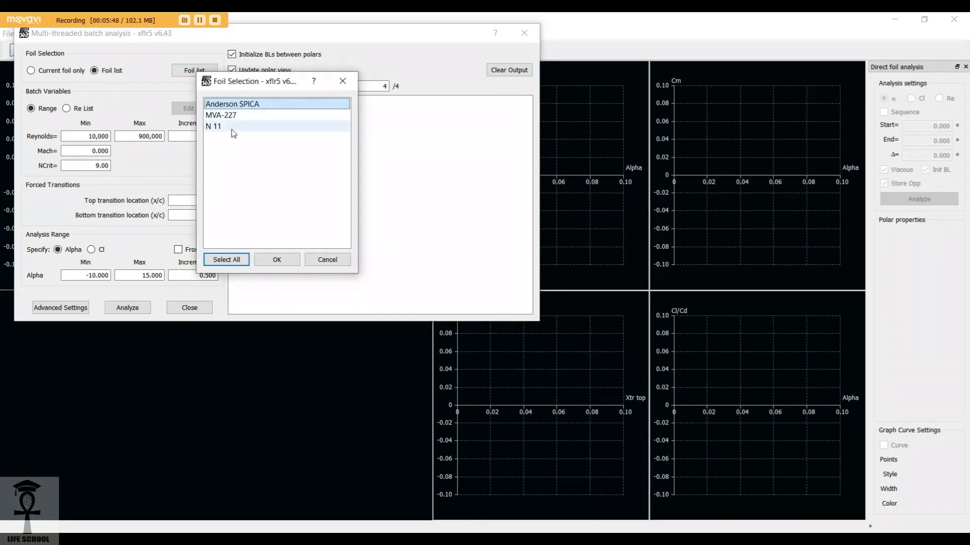
{"action": "key", "text": "Escape"}
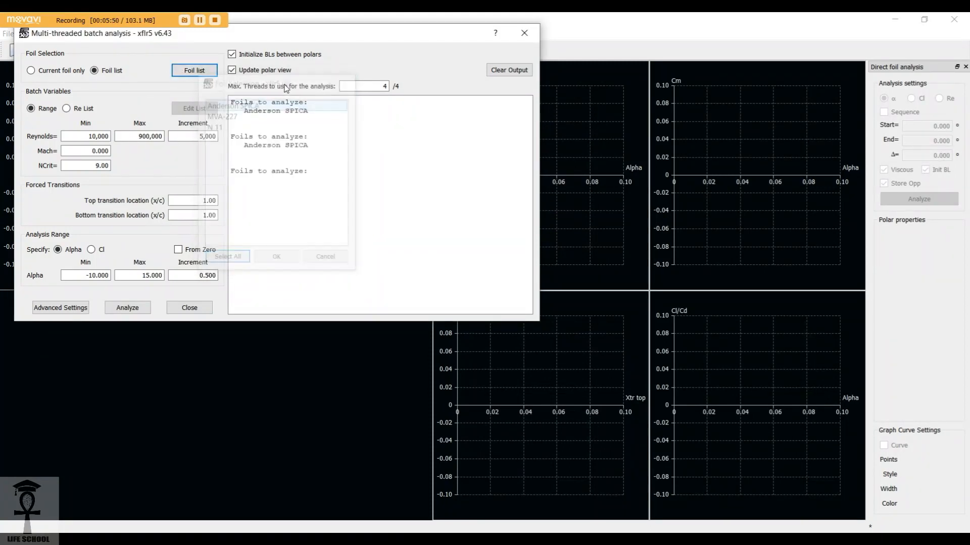
{"action": "left_click", "coordinate": [188, 75]}
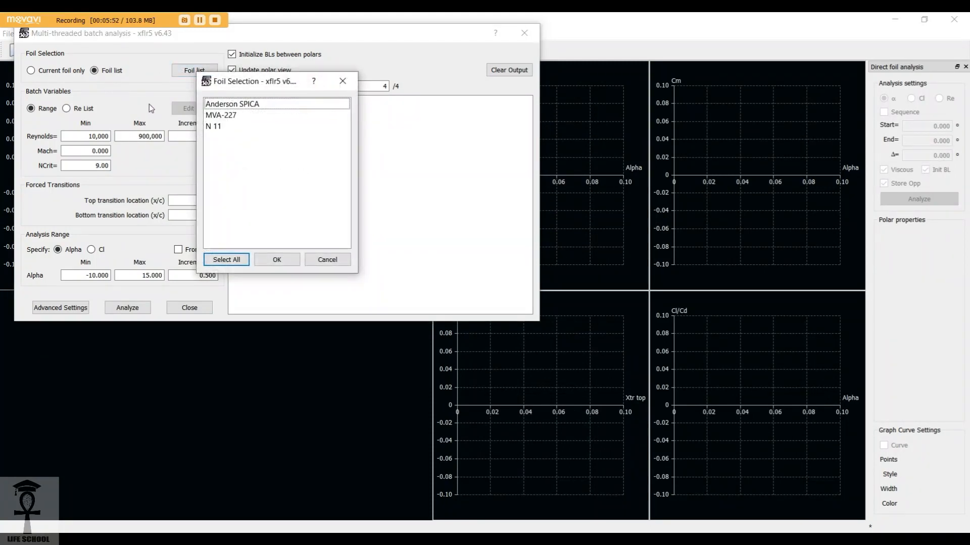
{"action": "left_click", "coordinate": [223, 263]}
{"action": "left_click", "coordinate": [278, 260]}
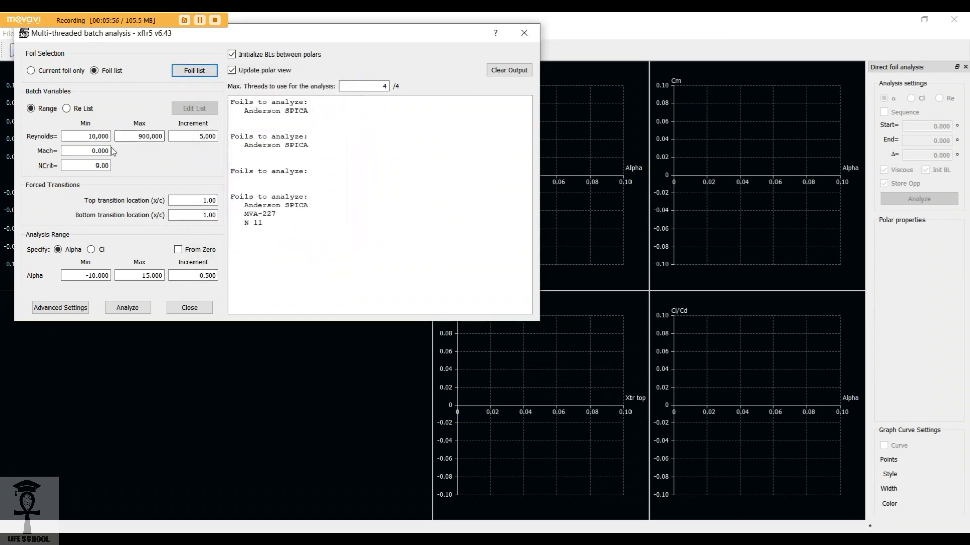
Try a Reynolds number increment of 10,000 for the batch range and set it back to 5,000
{"action": "left_click_drag", "start_coordinate": [73, 136], "coordinate": [110, 136]}
{"action": "key", "text": "Tab"}
{"action": "left_click_drag", "start_coordinate": [84, 137], "coordinate": [223, 139]}
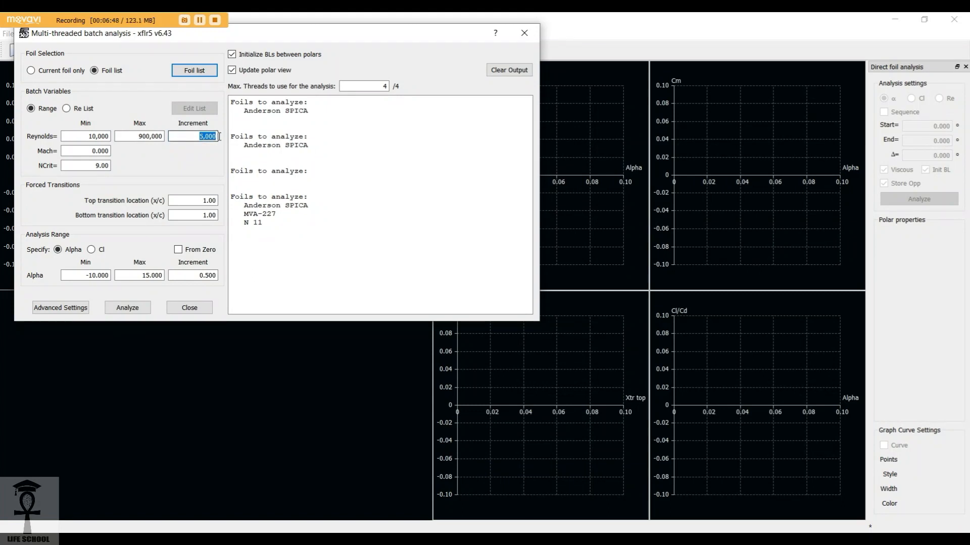
{"action": "type", "text": "10000"}
{"action": "left_click_drag", "start_coordinate": [195, 137], "coordinate": [269, 137]}
{"action": "type", "text": "5000"}
{"action": "key", "text": "Return"}
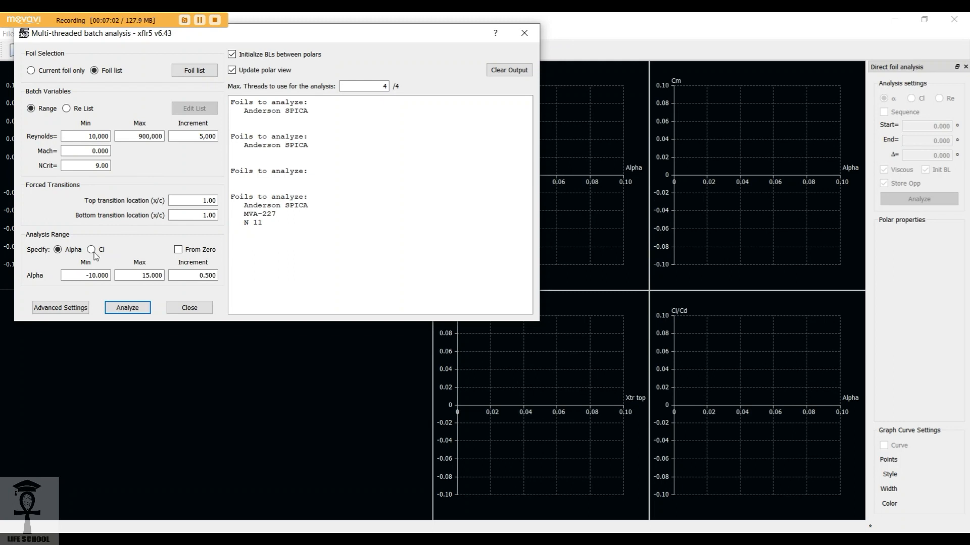
{"action": "left_click", "coordinate": [68, 273]}
{"action": "left_click_drag", "start_coordinate": [69, 273], "coordinate": [105, 276]}
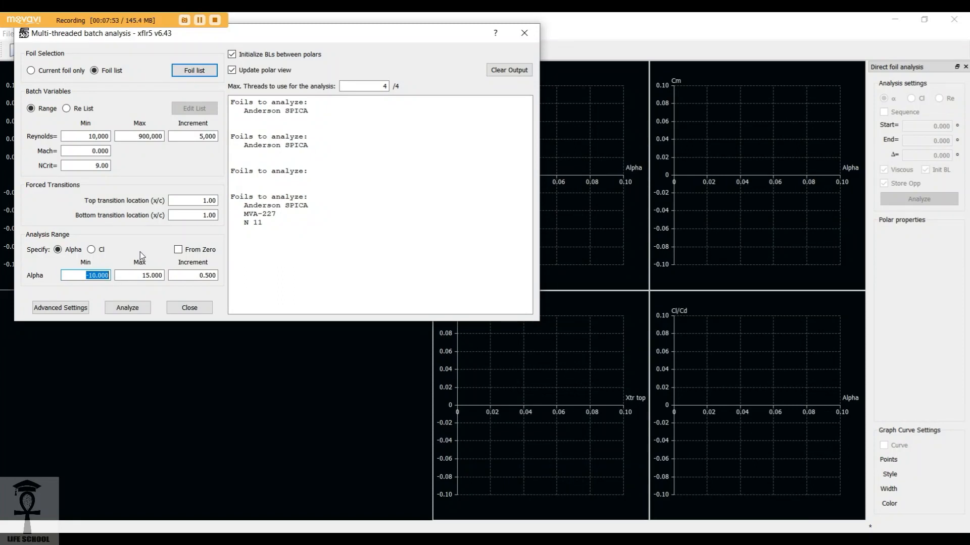
{"action": "left_click_drag", "start_coordinate": [370, 86], "coordinate": [436, 90]}
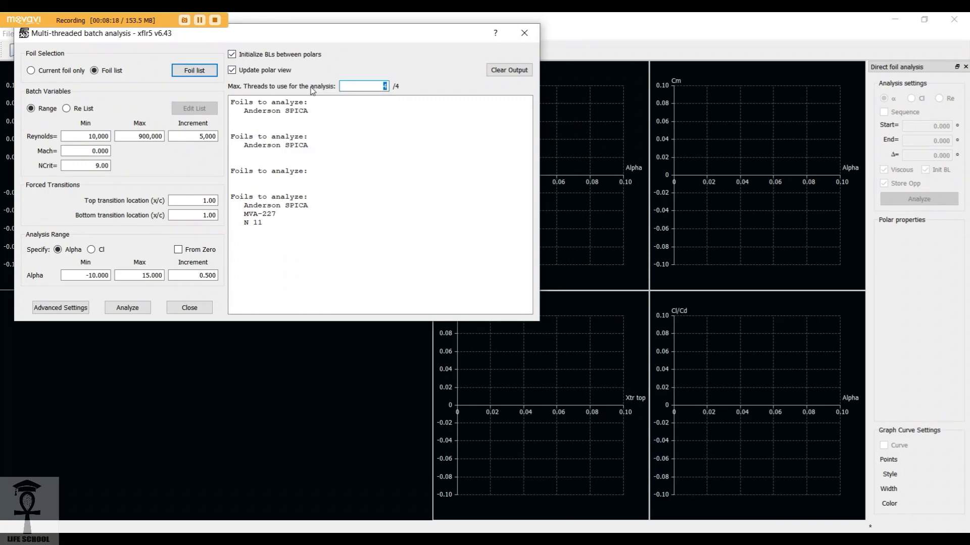
{"action": "left_click", "coordinate": [358, 105]}
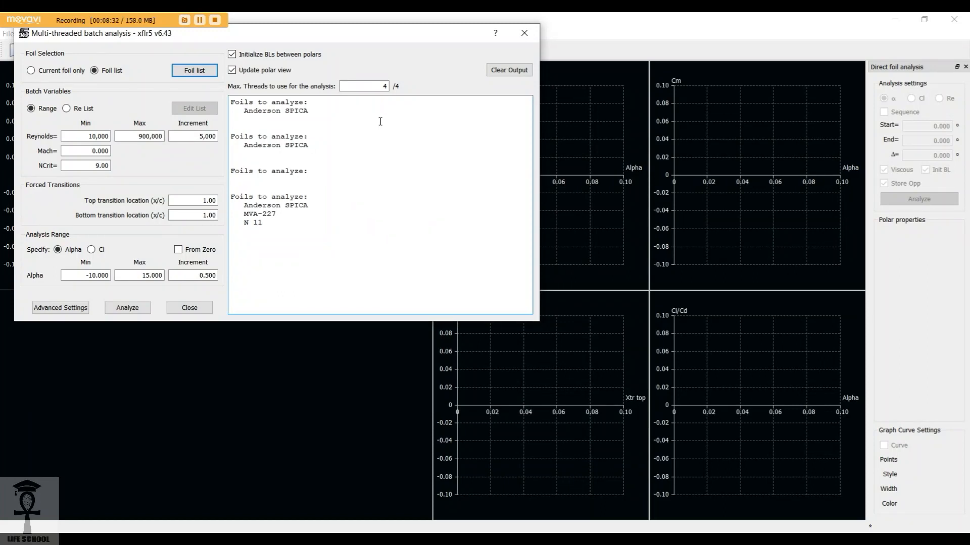
{"action": "double_click", "coordinate": [382, 86]}
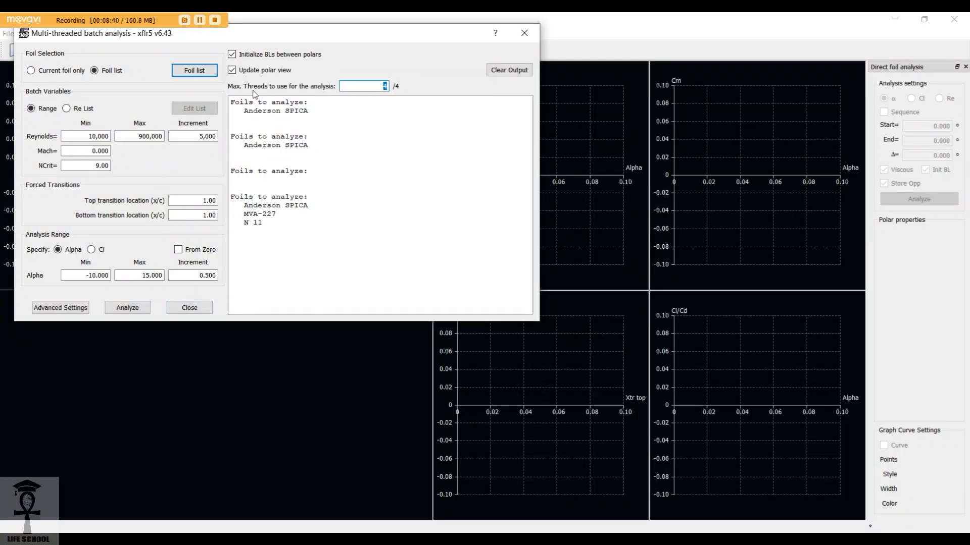
{"action": "left_click", "coordinate": [333, 179]}
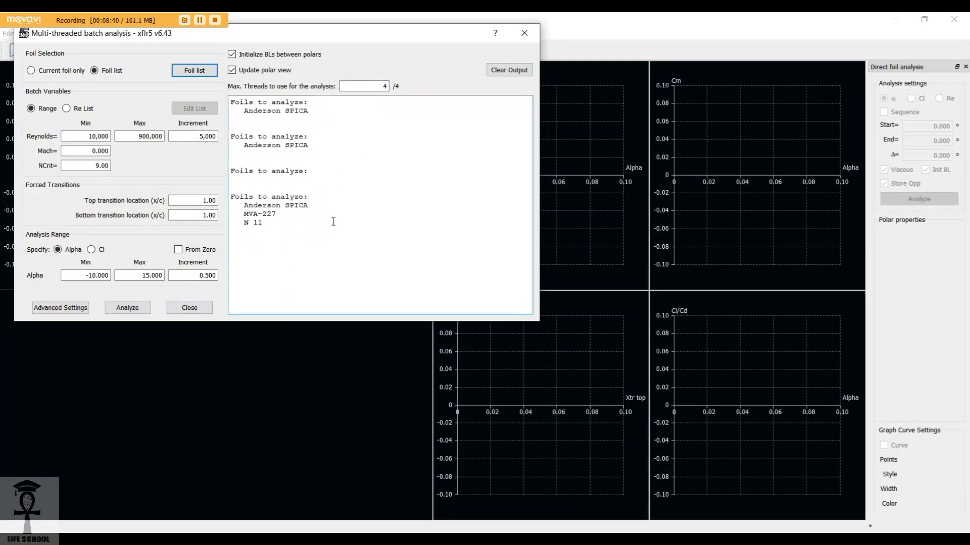
Run the multi-threaded batch analysis on the listed foils to completion and close its dialog
{"action": "left_click", "coordinate": [140, 309]}
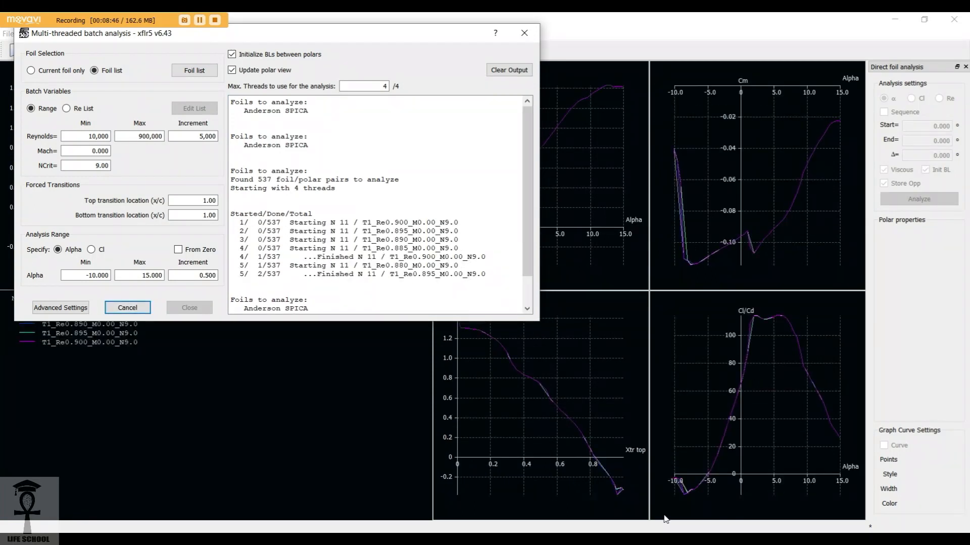
{"action": "mouse_move", "coordinate": [711, 541]}
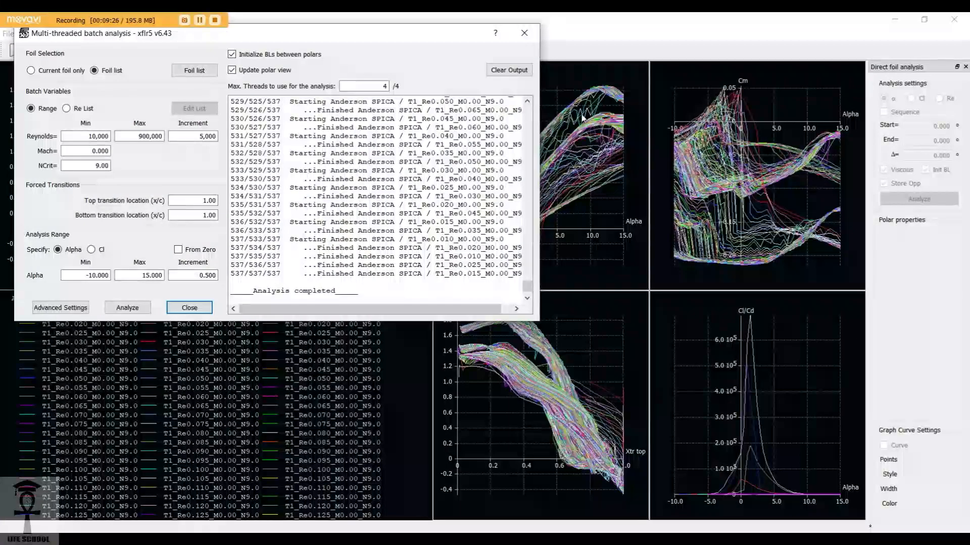
{"action": "left_click", "coordinate": [524, 33]}
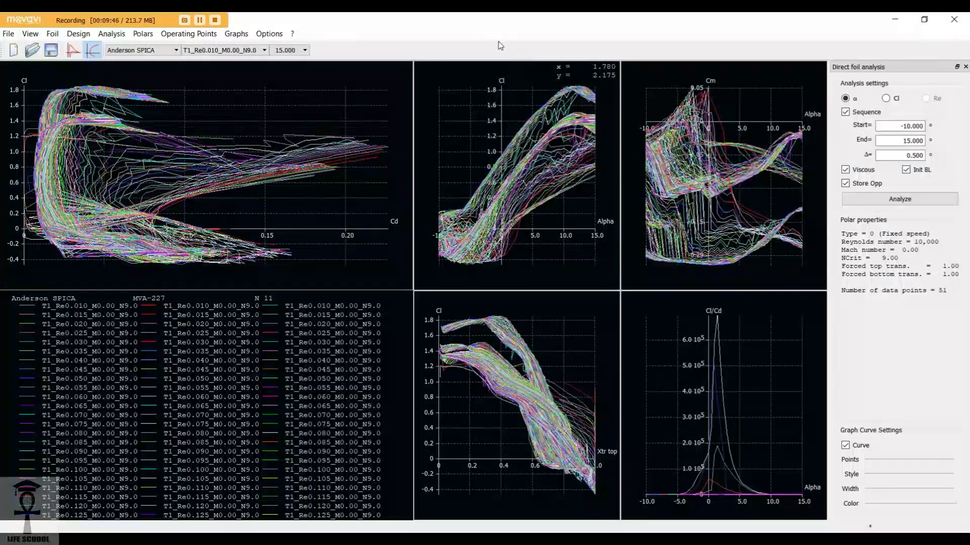
Show only the polars associated with the current foil, Anderson SPICA, in the graphs
{"action": "left_click", "coordinate": [174, 35]}
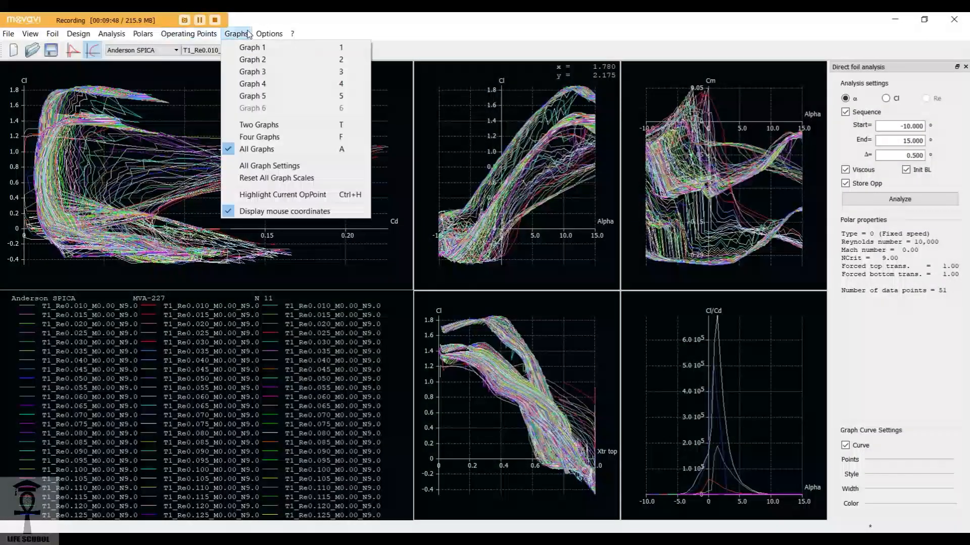
{"action": "mouse_move", "coordinate": [149, 34]}
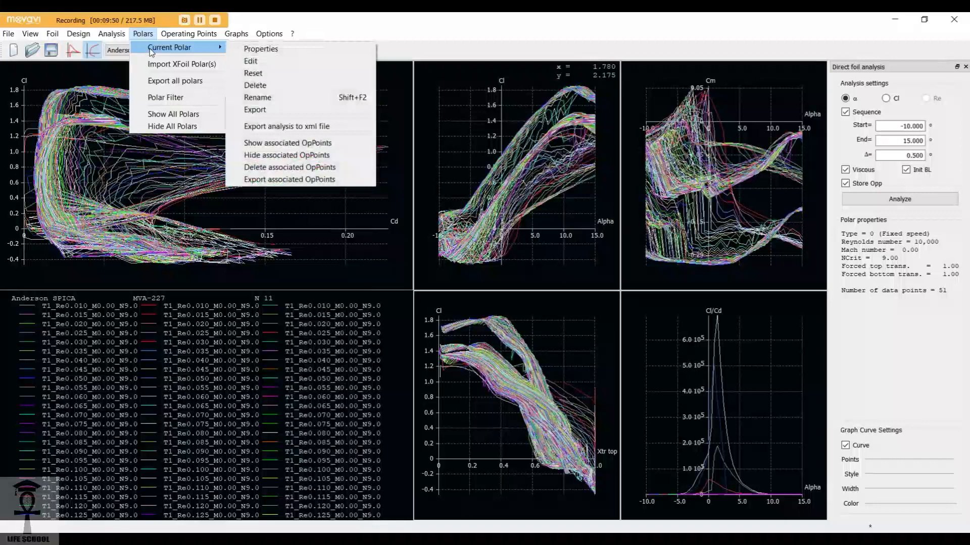
{"action": "left_click", "coordinate": [409, 90]}
{"action": "right_click", "coordinate": [427, 103]}
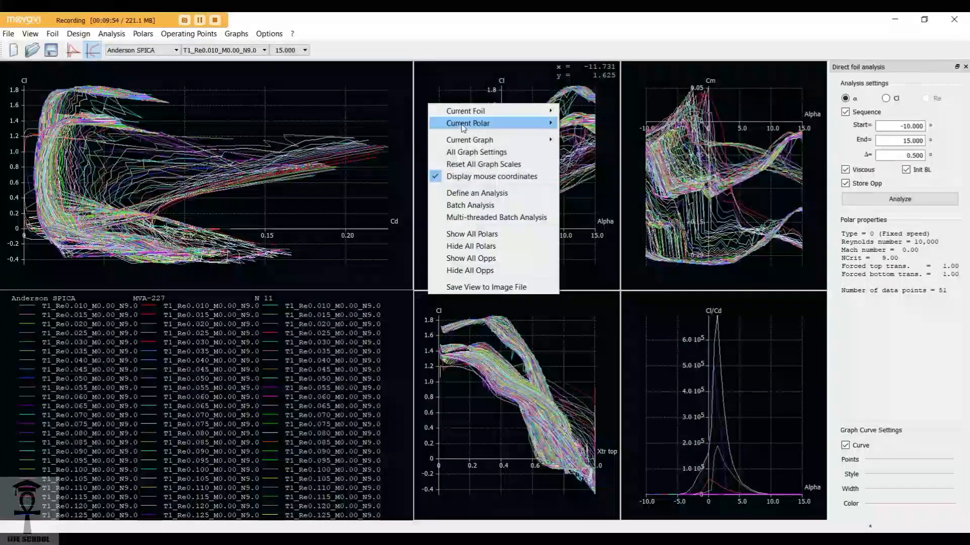
{"action": "mouse_move", "coordinate": [469, 115]}
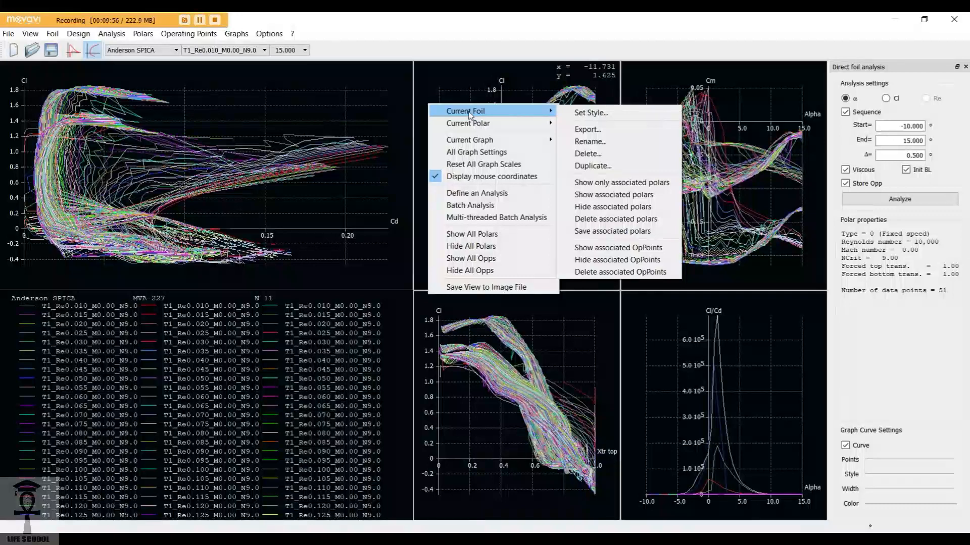
{"action": "left_click", "coordinate": [598, 183]}
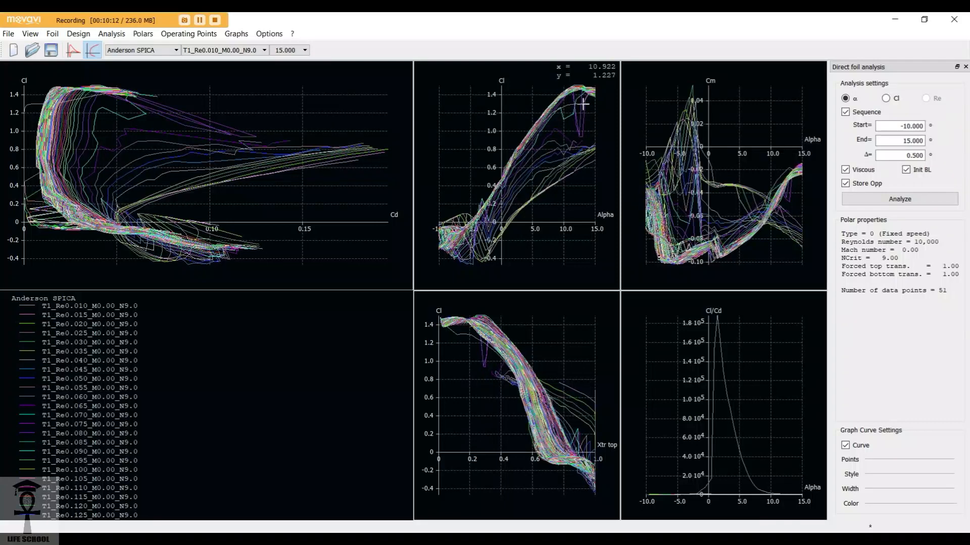
Examine the Anderson SPICA curves of Cl, Cm and Cl/Cd against alpha
{"action": "left_click_drag", "start_coordinate": [579, 107], "coordinate": [549, 137]}
{"action": "scroll", "coordinate": [548, 123], "scroll_direction": "down", "scroll_amount": 3}
{"action": "scroll", "coordinate": [541, 124], "scroll_direction": "up", "scroll_amount": 1}
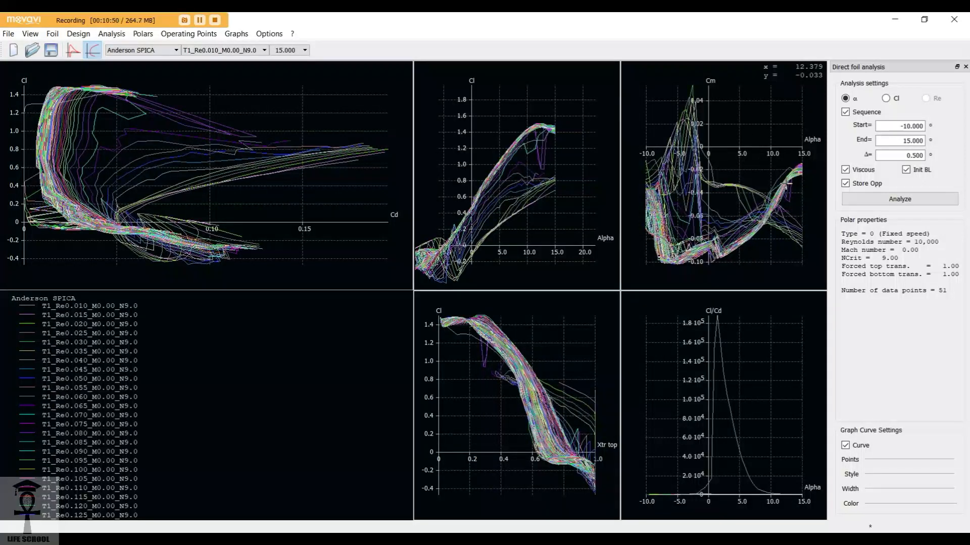
{"action": "mouse_move", "coordinate": [813, 157]}
{"action": "left_mouse_down"}
{"action": "mouse_move", "coordinate": [769, 156]}
{"action": "mouse_move", "coordinate": [807, 155]}
{"action": "left_mouse_up"}
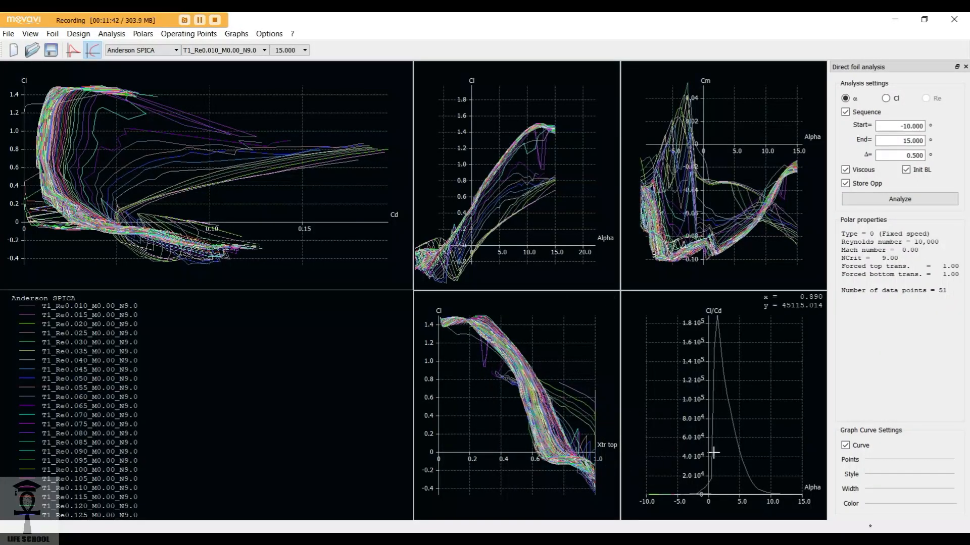
{"action": "left_click_drag", "start_coordinate": [720, 502], "coordinate": [720, 475]}
{"action": "left_click_drag", "start_coordinate": [709, 355], "coordinate": [691, 424]}
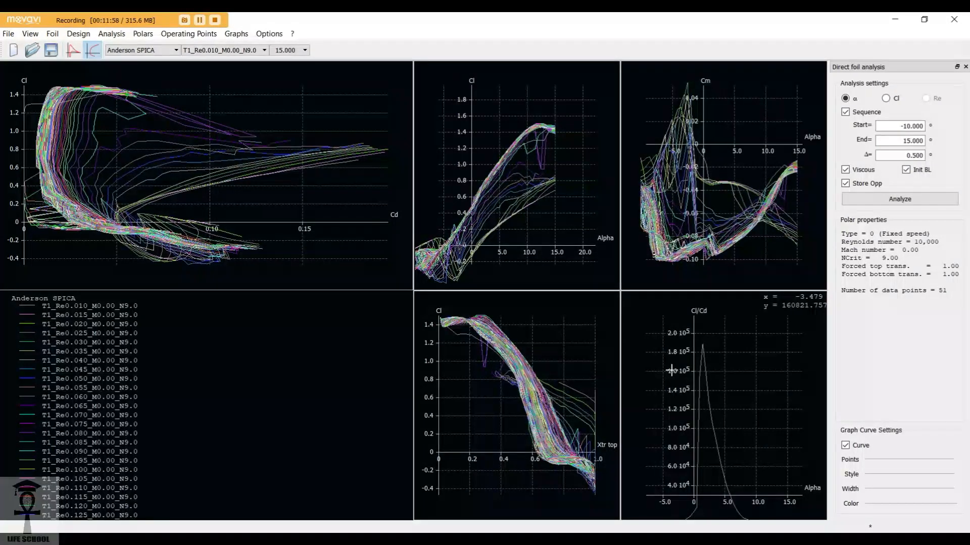
Make N 11 the current foil, show only its associated polars and inspect its Cm curves against alpha
{"action": "left_click", "coordinate": [164, 51]}
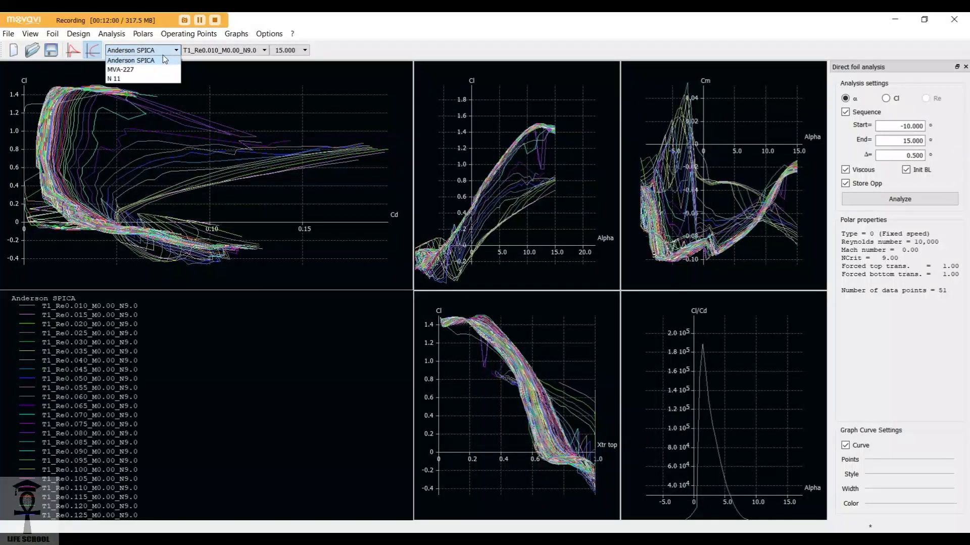
{"action": "left_click", "coordinate": [115, 78]}
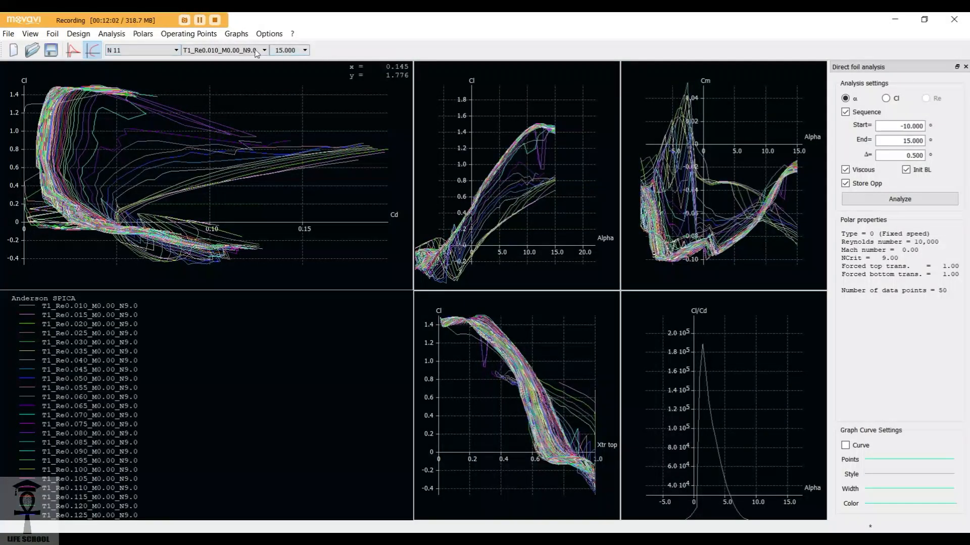
{"action": "right_click", "coordinate": [442, 83]}
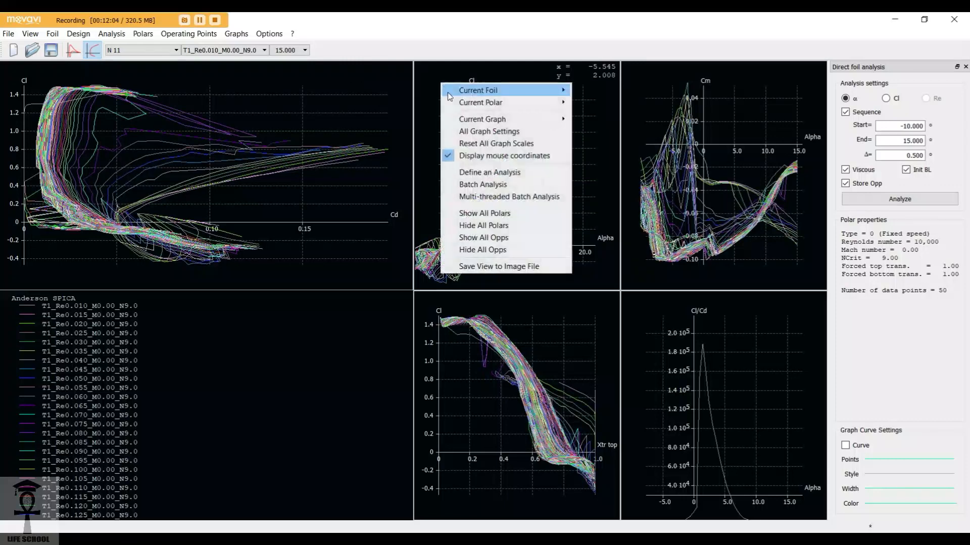
{"action": "mouse_move", "coordinate": [454, 91]}
{"action": "left_click", "coordinate": [636, 159]}
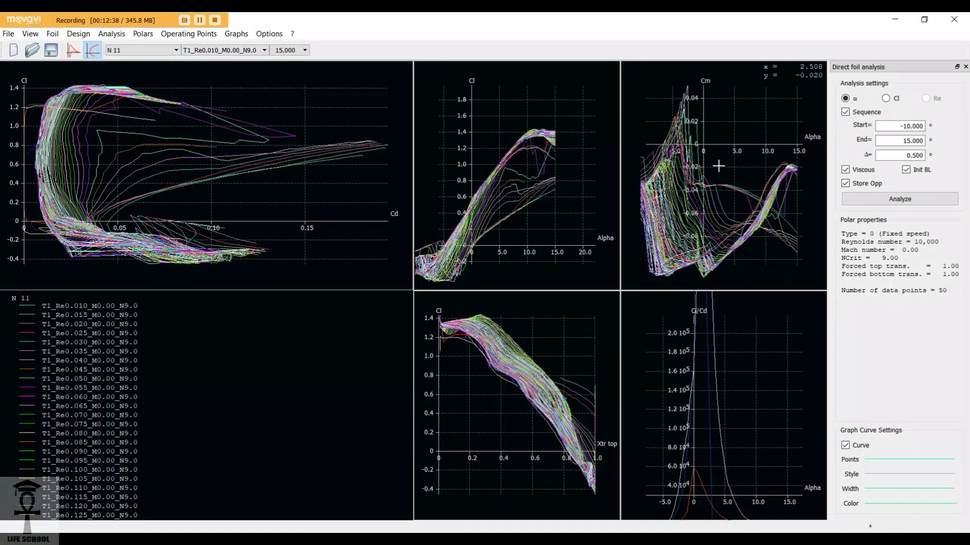
{"action": "left_click_drag", "start_coordinate": [718, 143], "coordinate": [718, 152]}
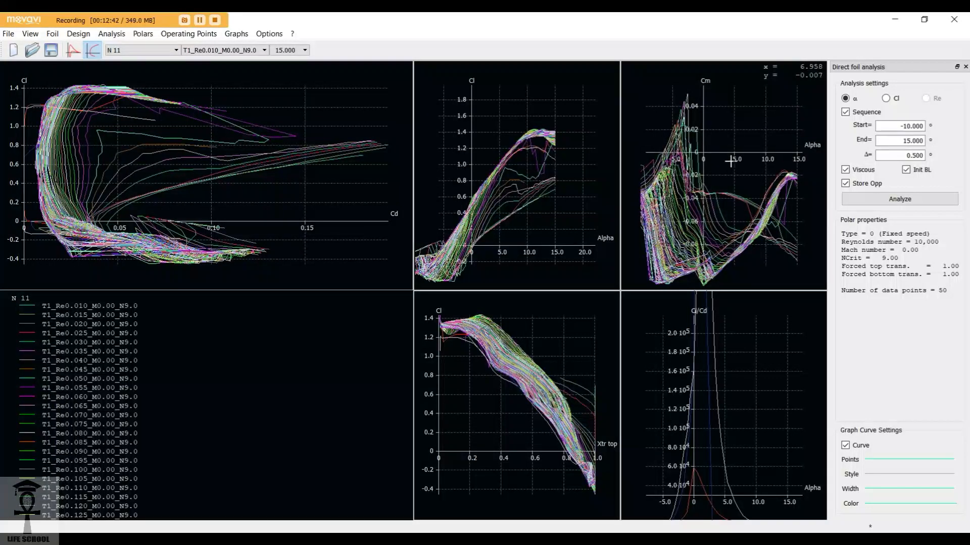
{"action": "left_click_drag", "start_coordinate": [735, 200], "coordinate": [726, 165]}
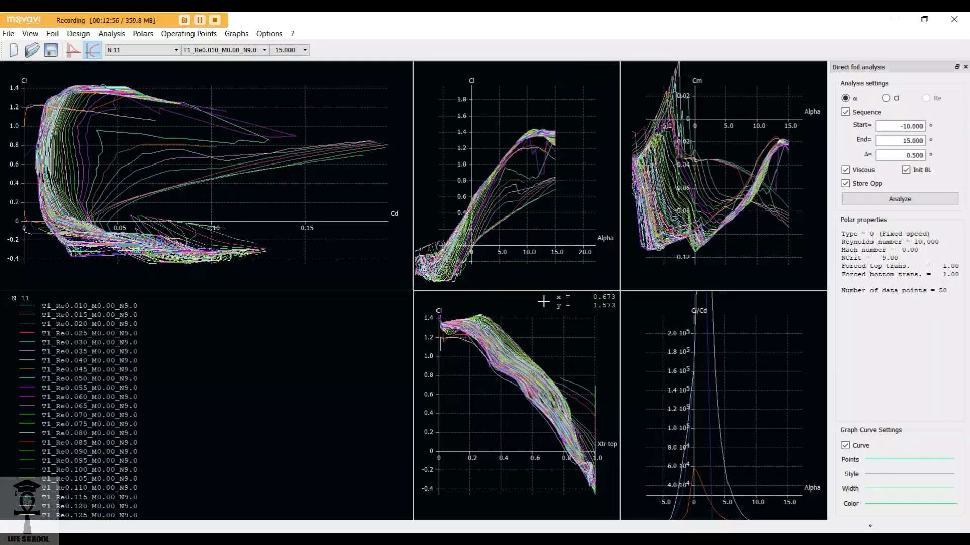
Make MVA-227 the current foil and show only its associated polars in the graphs
{"action": "left_click", "coordinate": [142, 50]}
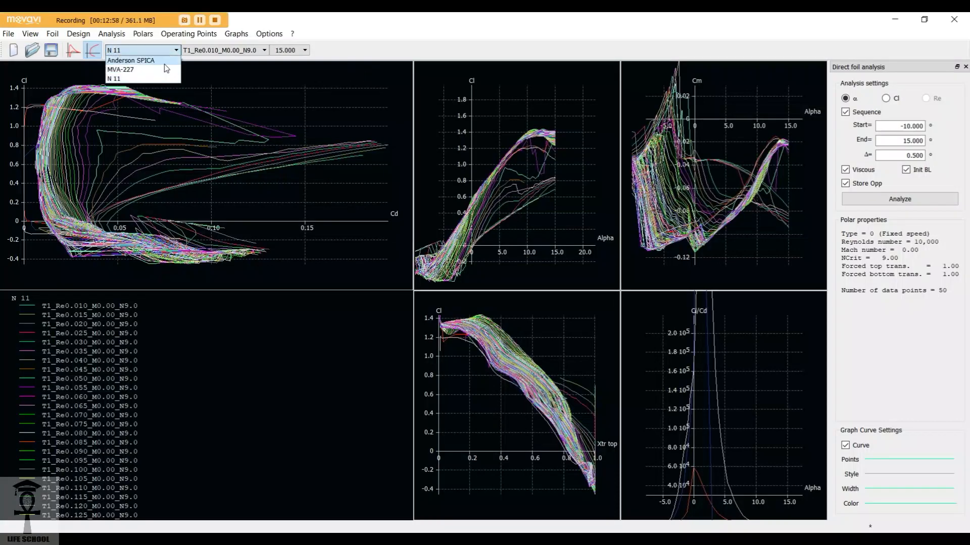
{"action": "left_click", "coordinate": [142, 69]}
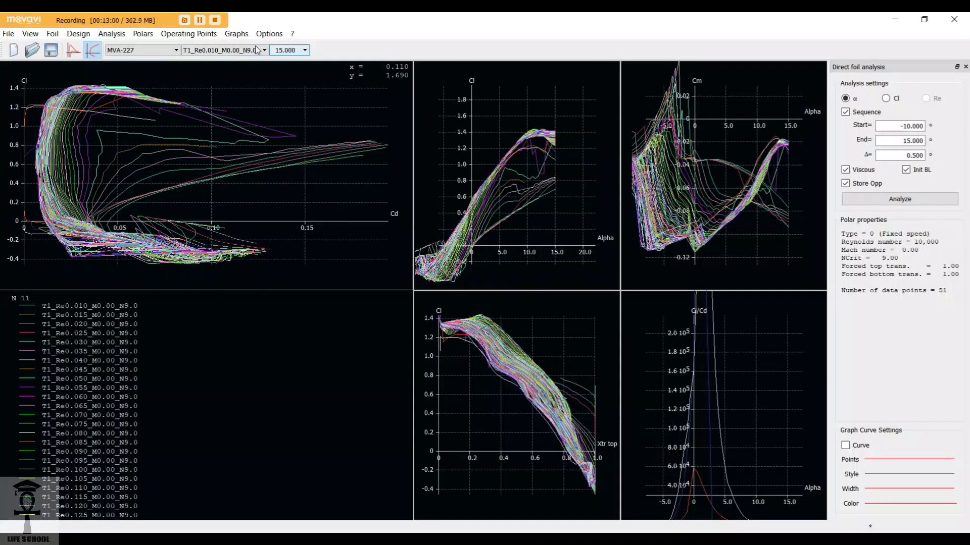
{"action": "right_click", "coordinate": [443, 92]}
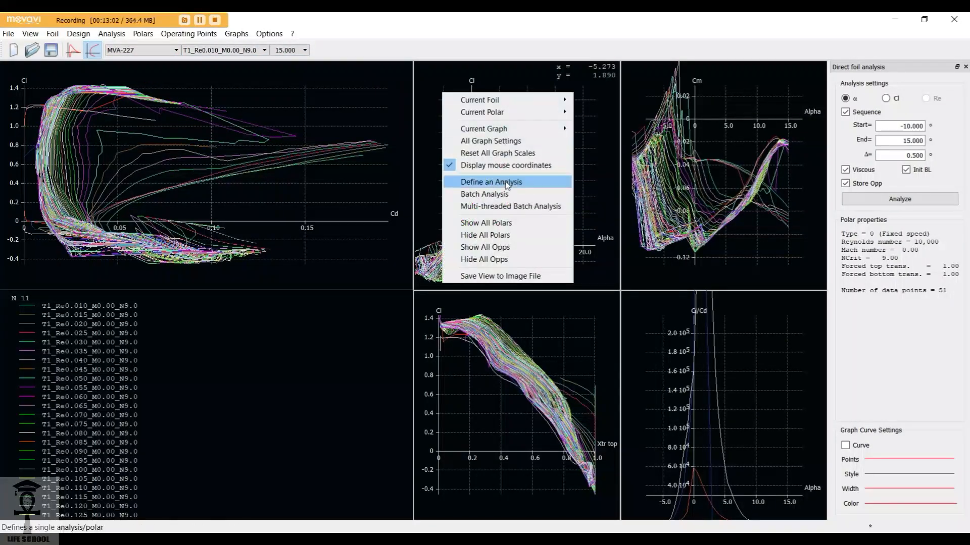
{"action": "mouse_move", "coordinate": [485, 126]}
{"action": "mouse_move", "coordinate": [480, 101]}
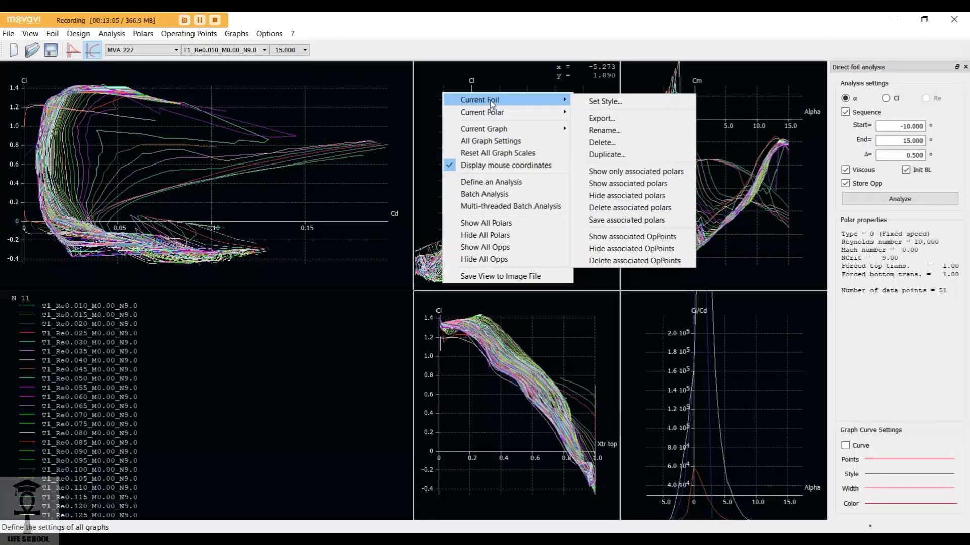
{"action": "left_click", "coordinate": [616, 172]}
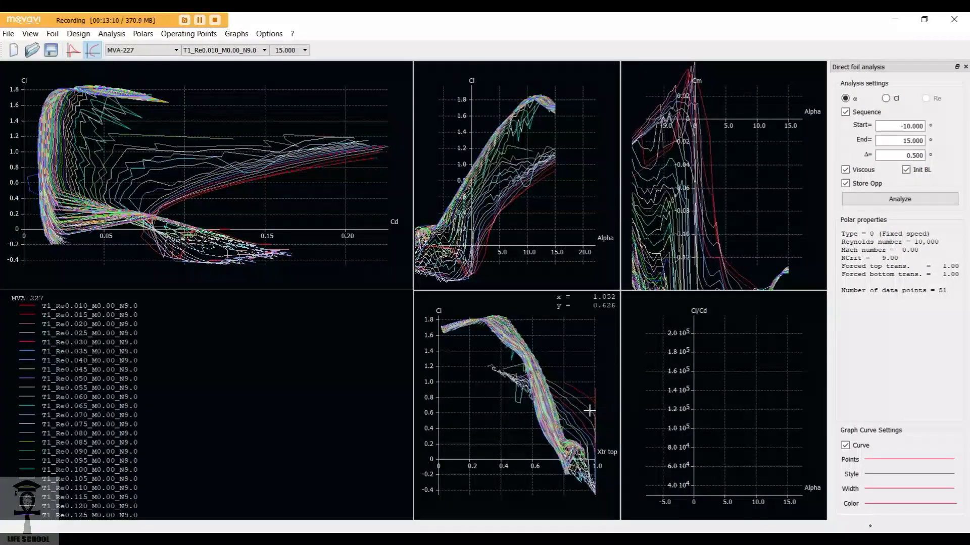
Examine the MVA-227 graphs of Cm and Cl/Cd against alpha at different scales
{"action": "scroll", "coordinate": [751, 275], "scroll_direction": "down", "scroll_amount": 3}
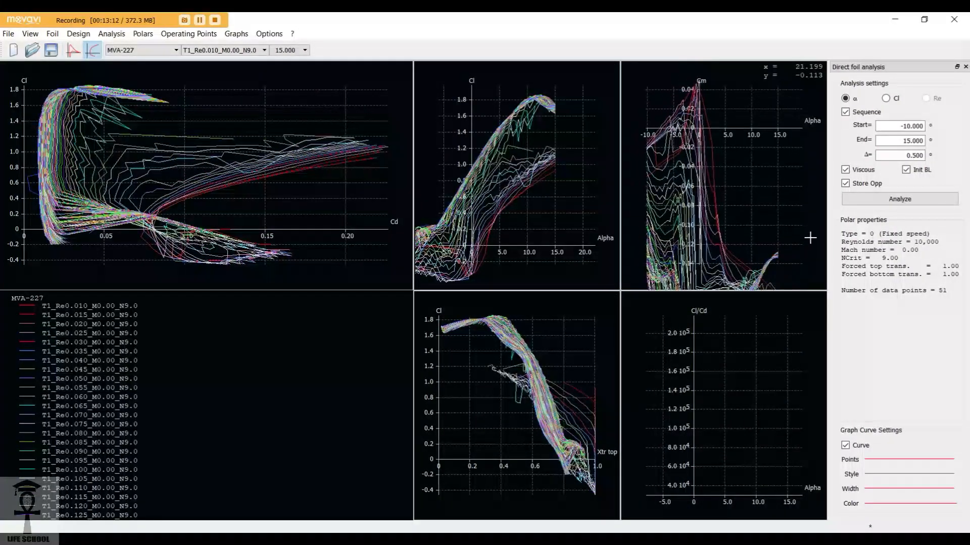
{"action": "scroll", "coordinate": [786, 252], "scroll_direction": "down", "scroll_amount": 3}
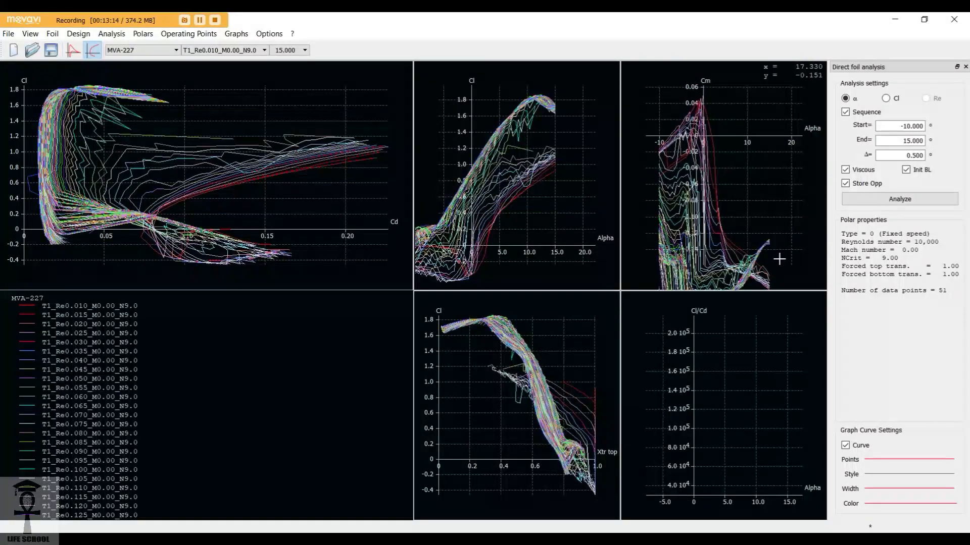
{"action": "scroll", "coordinate": [768, 258], "scroll_direction": "up", "scroll_amount": 4}
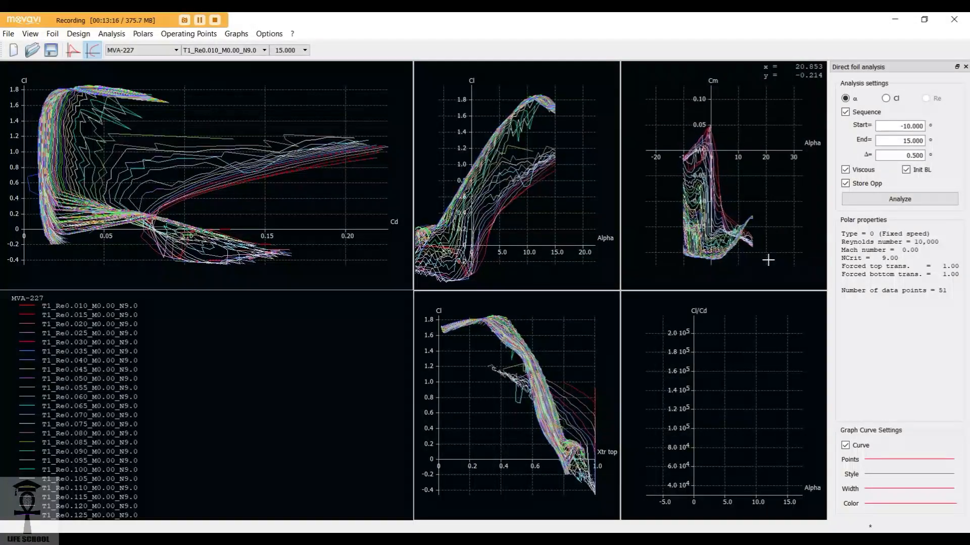
{"action": "scroll", "coordinate": [759, 251], "scroll_direction": "up", "scroll_amount": 2}
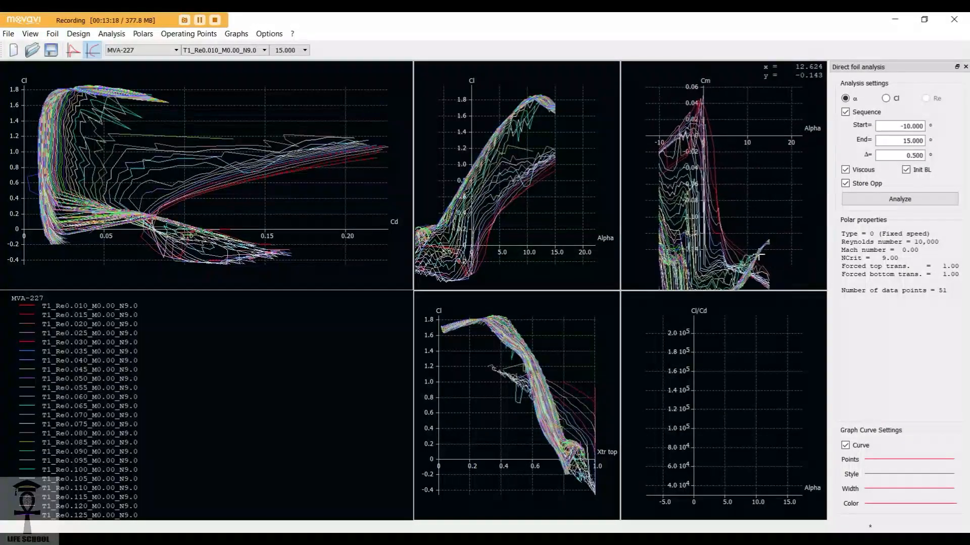
{"action": "scroll", "coordinate": [753, 225], "scroll_direction": "up", "scroll_amount": 2}
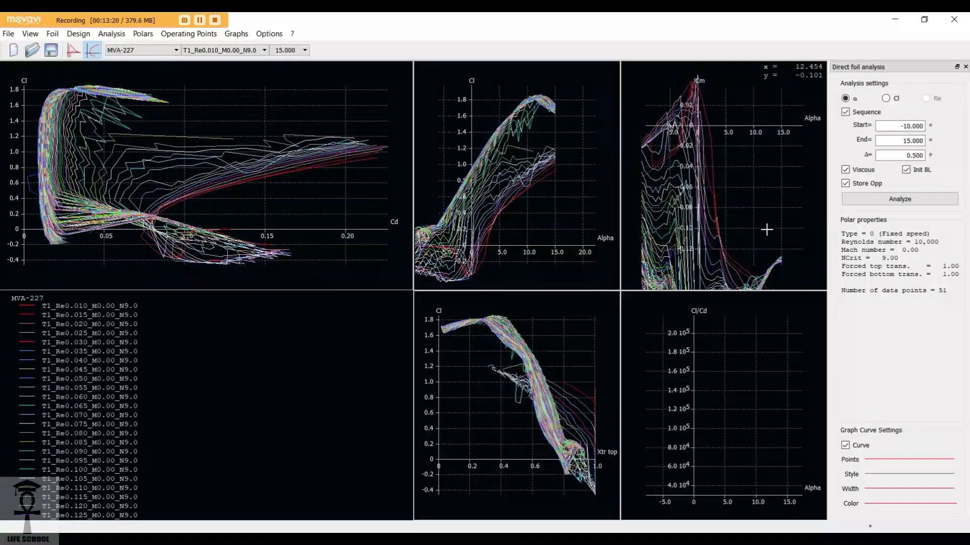
{"action": "scroll", "coordinate": [805, 203], "scroll_direction": "up", "scroll_amount": 1}
{"action": "scroll", "coordinate": [714, 426], "scroll_direction": "down", "scroll_amount": 4}
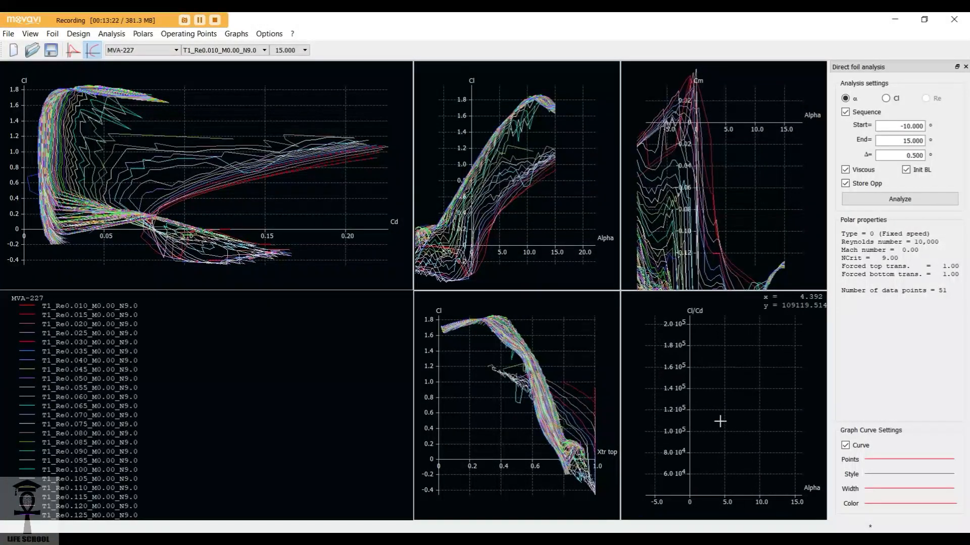
{"action": "scroll", "coordinate": [729, 489], "scroll_direction": "up", "scroll_amount": 3}
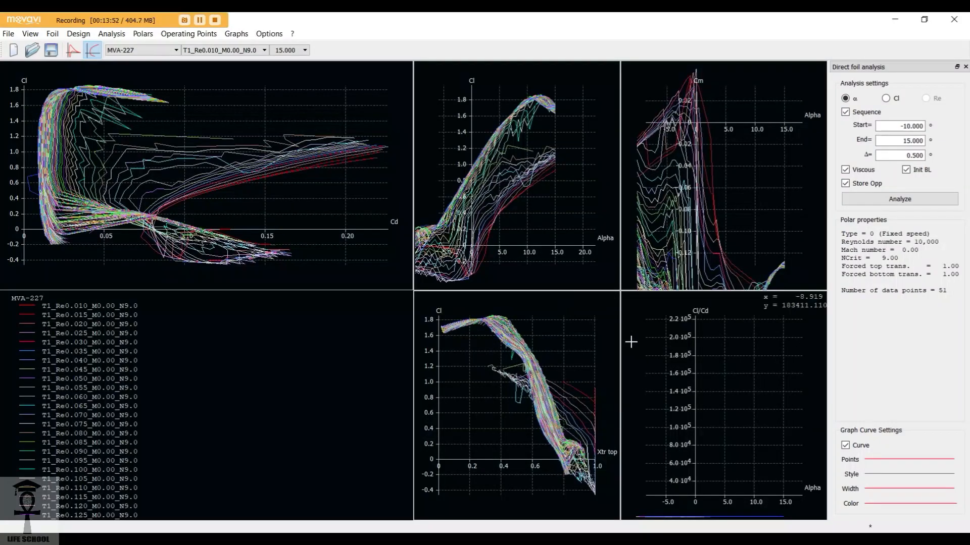
{"action": "scroll", "coordinate": [751, 231], "scroll_direction": "down", "scroll_amount": 3}
{"action": "scroll", "coordinate": [767, 236], "scroll_direction": "up", "scroll_amount": 5}
{"action": "scroll", "coordinate": [767, 236], "scroll_direction": "down", "scroll_amount": 3}
{"action": "scroll", "coordinate": [767, 236], "scroll_direction": "up", "scroll_amount": 3}
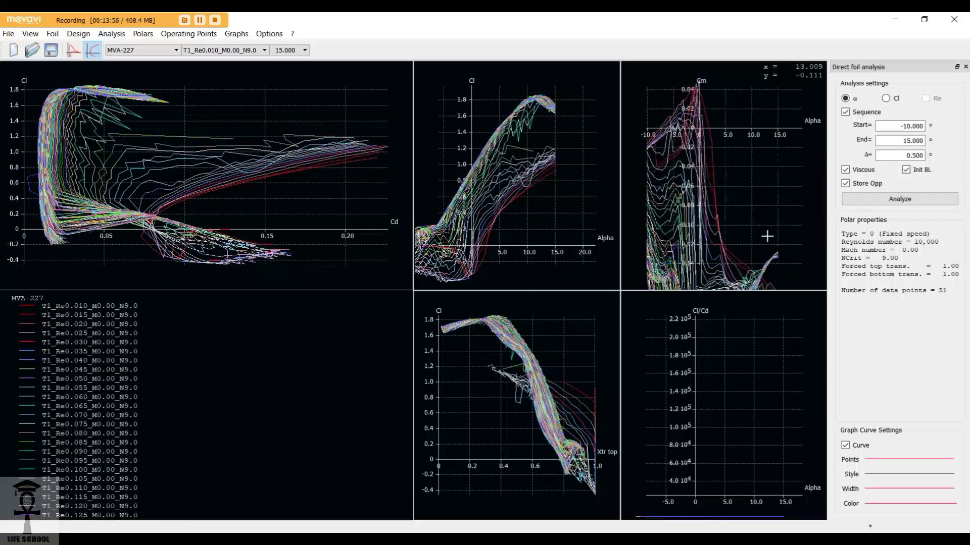
Make Anderson SPICA the current foil and show only its associated polars to compare its curves with those of MVA-227
{"action": "scroll", "coordinate": [727, 181], "scroll_direction": "up", "scroll_amount": 3}
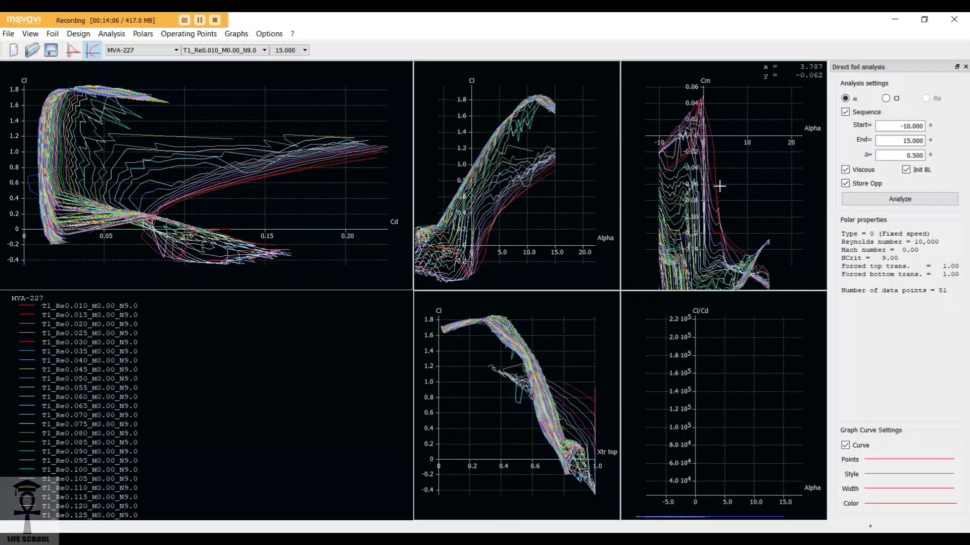
{"action": "left_click", "coordinate": [161, 50]}
{"action": "left_click", "coordinate": [162, 61]}
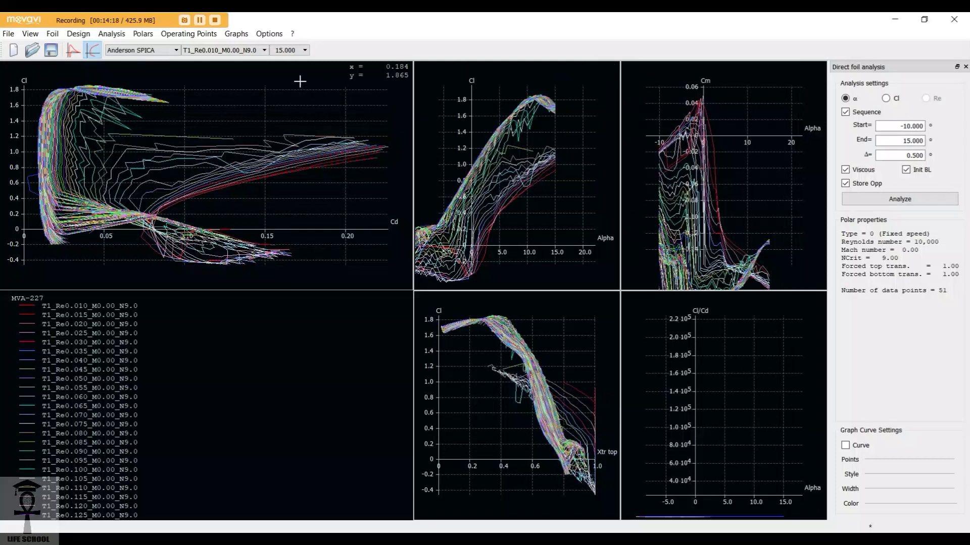
{"action": "right_click", "coordinate": [317, 114]}
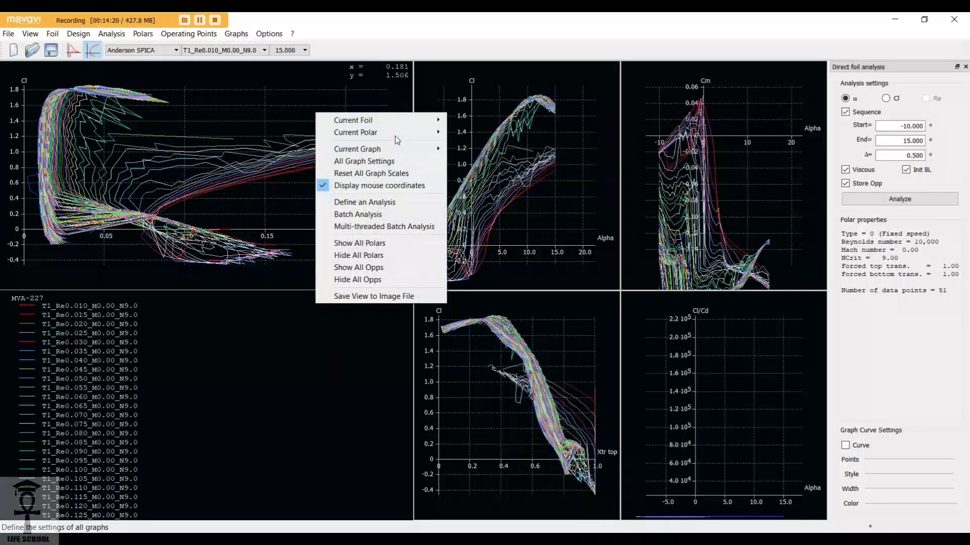
{"action": "mouse_move", "coordinate": [412, 126]}
{"action": "left_click", "coordinate": [501, 203]}
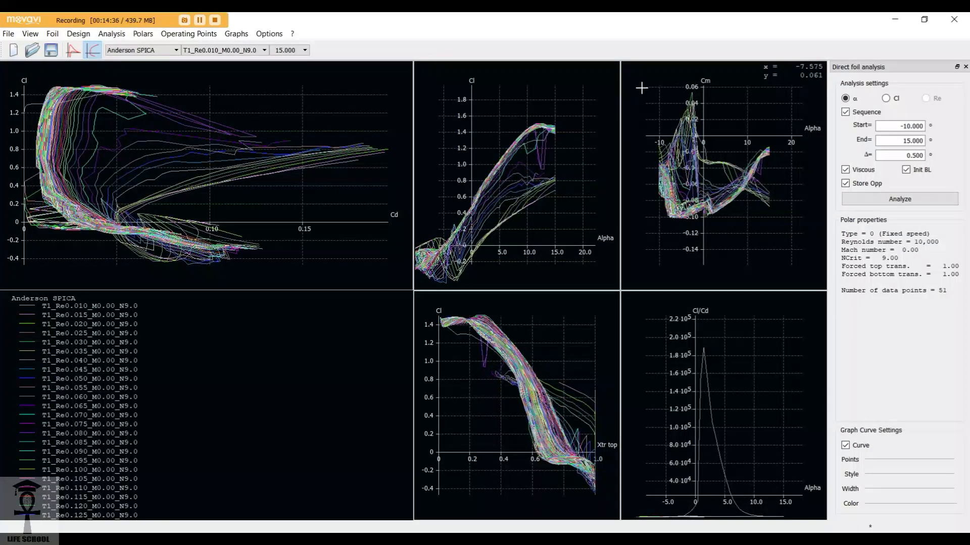
Switch the current foil back to MVA-227, show only its associated polars and inspect its Cm and Cl curves against alpha
{"action": "left_click", "coordinate": [151, 50]}
{"action": "left_click", "coordinate": [167, 73]}
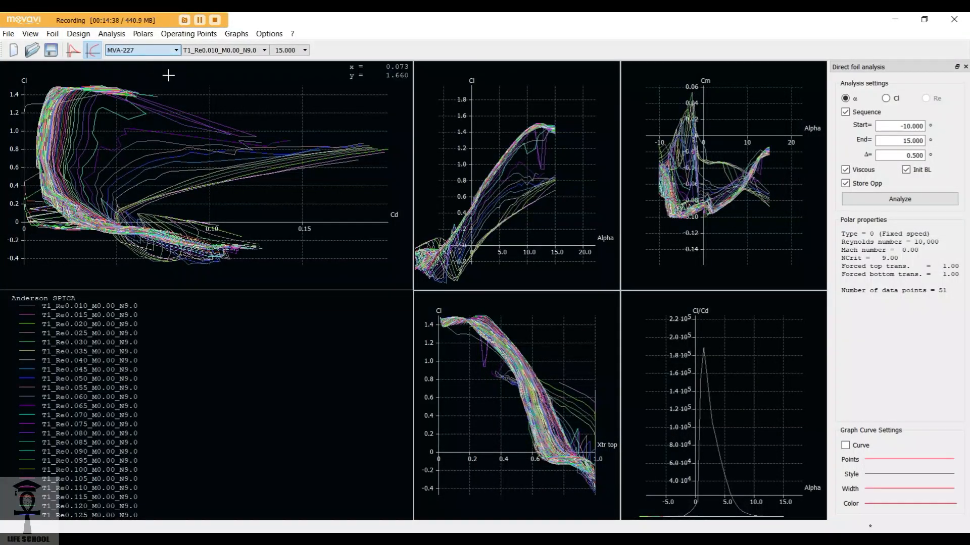
{"action": "right_click", "coordinate": [728, 120]}
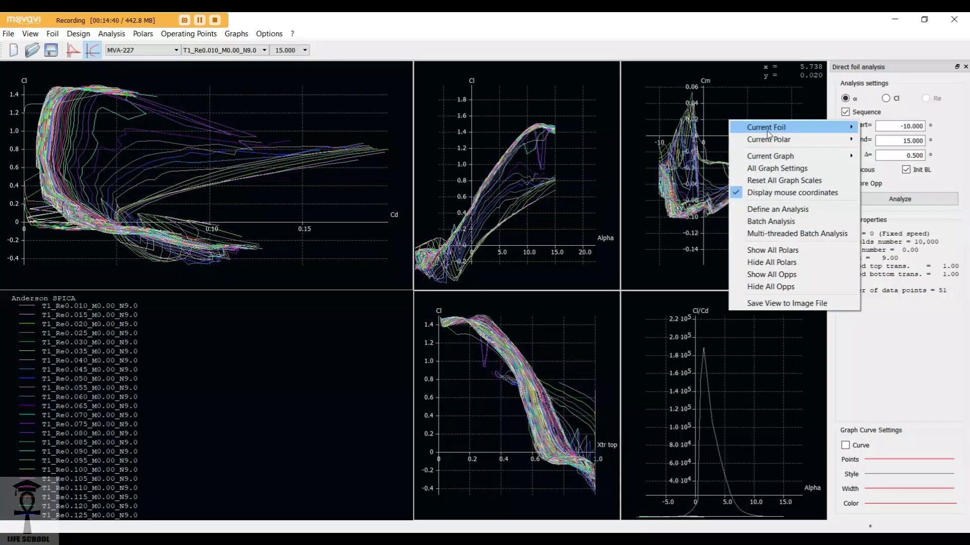
{"action": "mouse_move", "coordinate": [792, 126]}
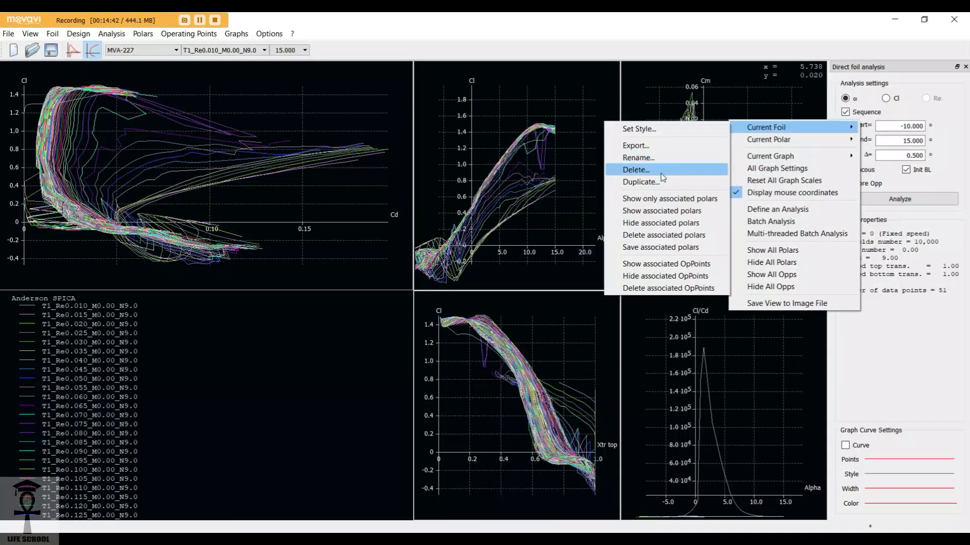
{"action": "left_click", "coordinate": [658, 198]}
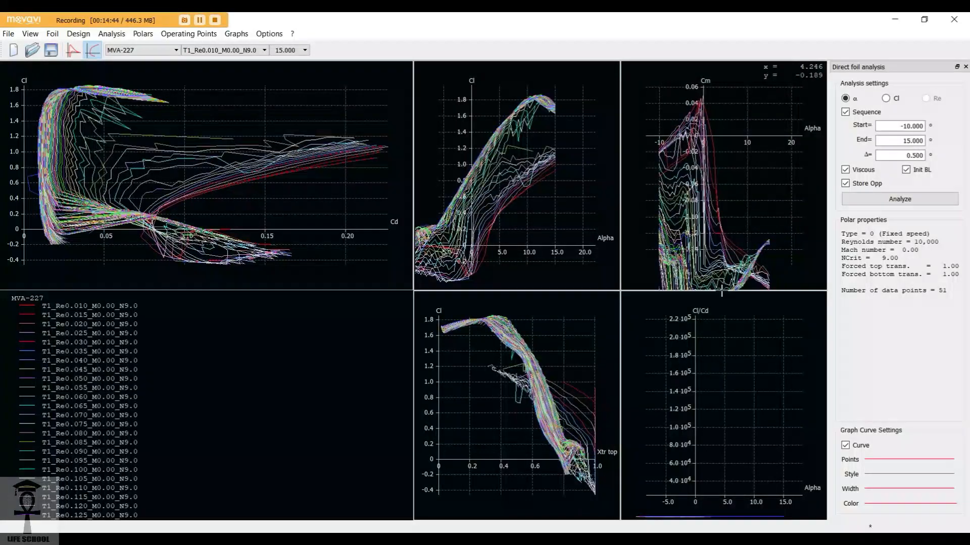
{"action": "scroll", "coordinate": [751, 252], "scroll_direction": "down", "scroll_amount": 1}
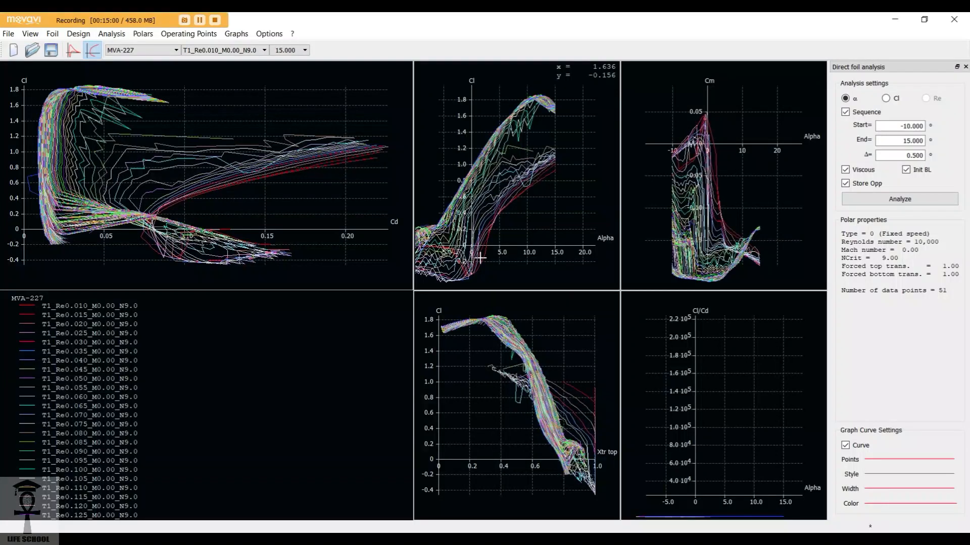
{"action": "mouse_move", "coordinate": [498, 99]}
{"action": "left_mouse_down"}
{"action": "mouse_move", "coordinate": [524, 99]}
{"action": "mouse_move", "coordinate": [501, 95]}
{"action": "left_mouse_up"}
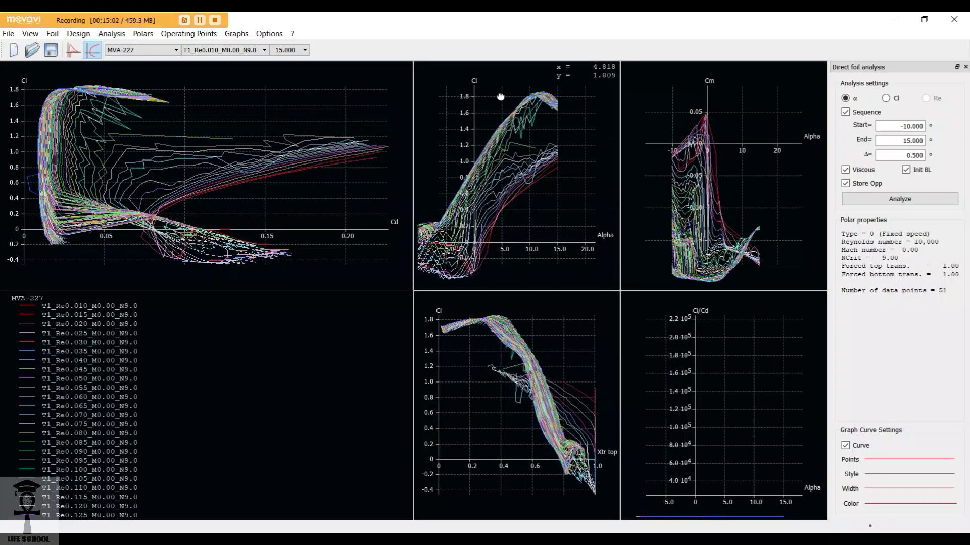